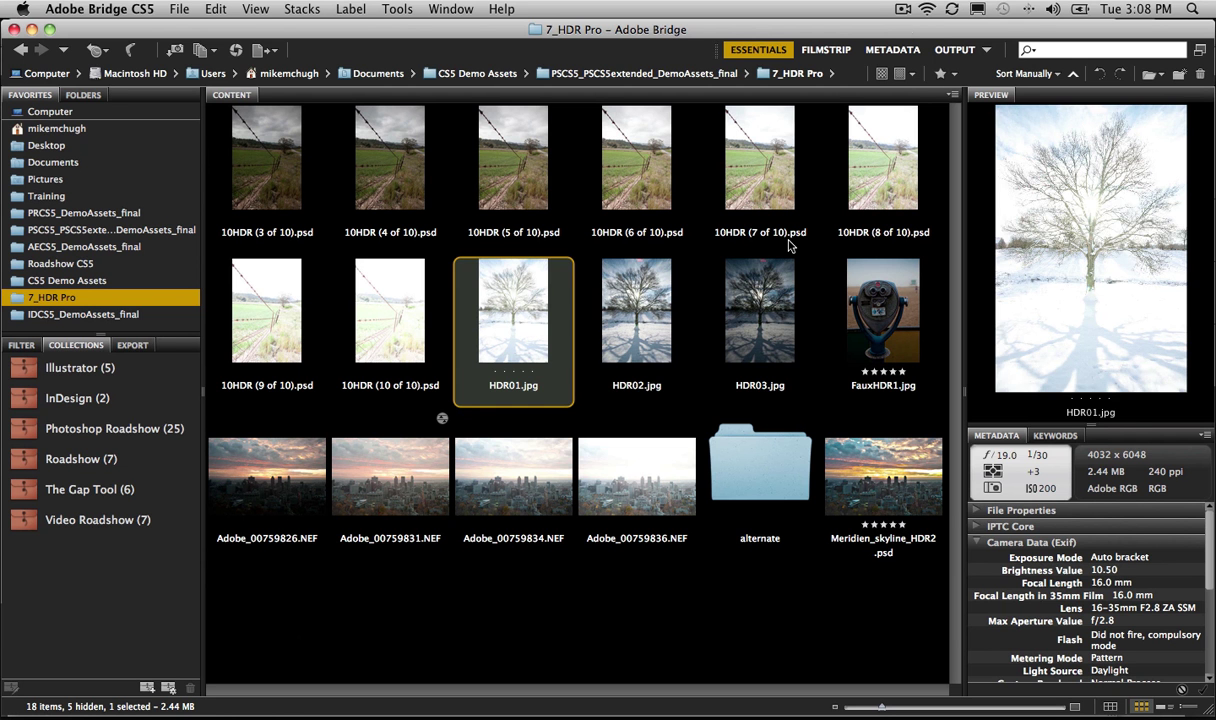
Preview the HDR02, HDR03 and HDR01 exposures in Bridge
left_click(625, 268)
left_click(742, 285)
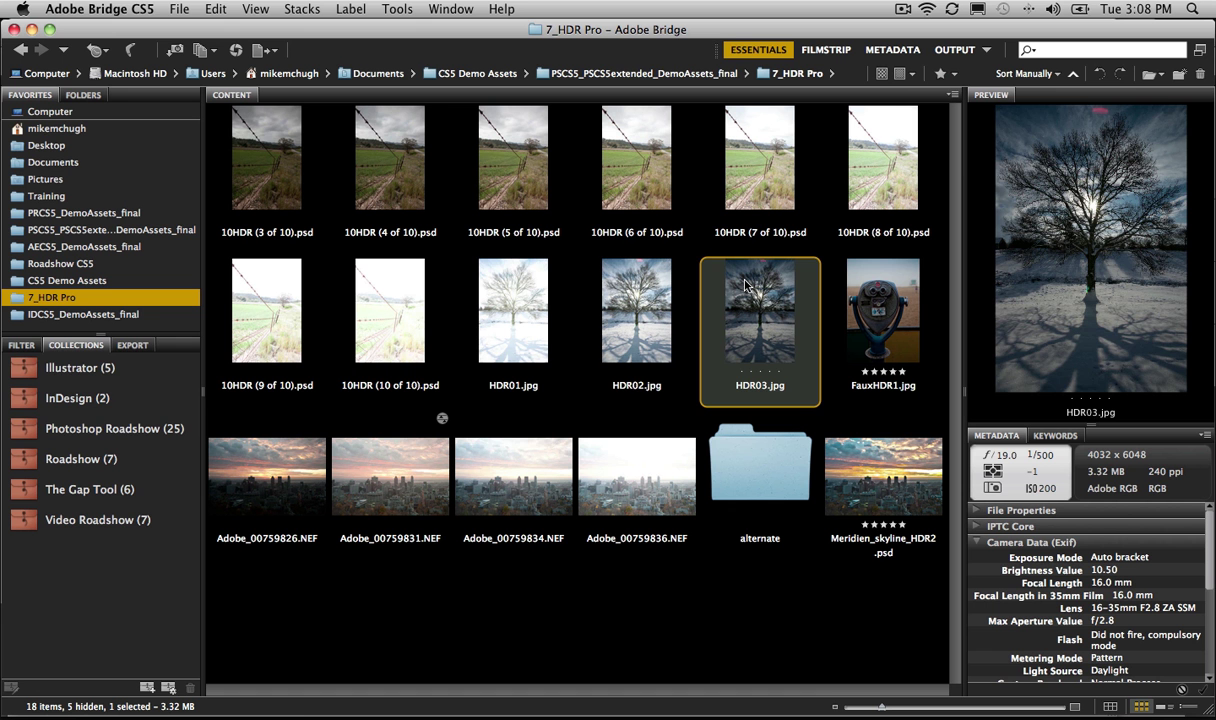
left_click(638, 296)
left_click(538, 313)
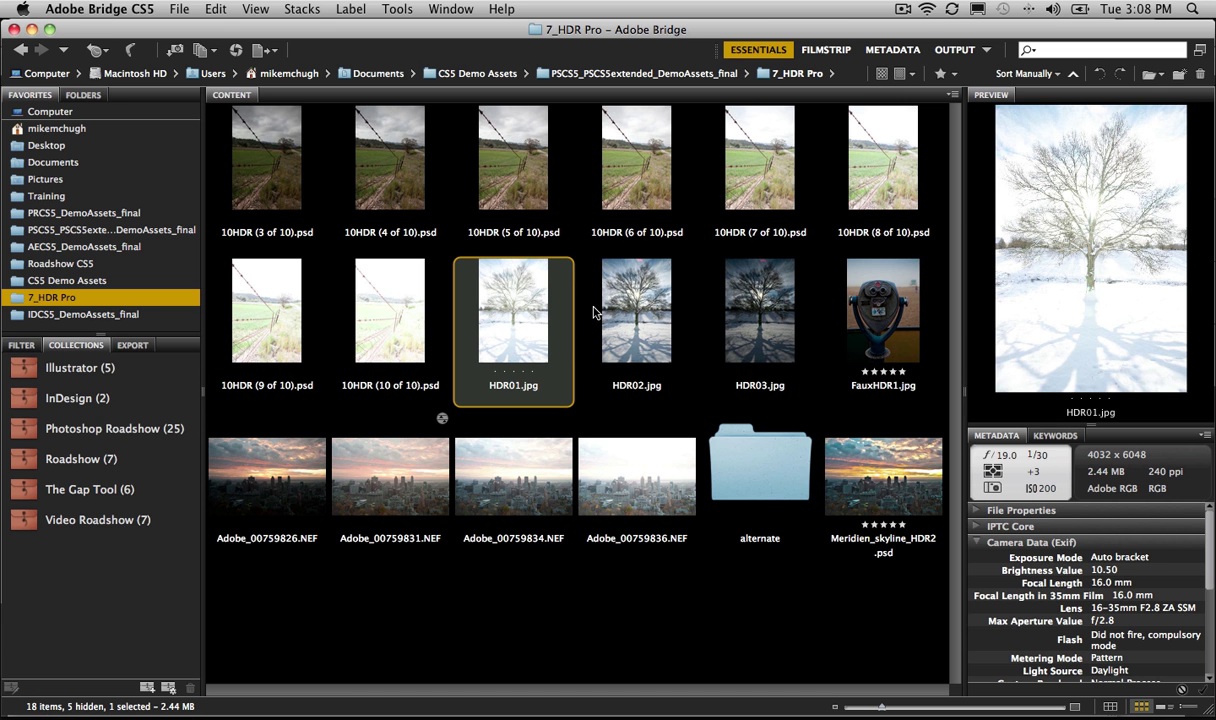
Select HDR01 through HDR03 and send them to Tools > Photoshop > Merge to HDR Pro
left_click(606, 300, "shift")
left_click(740, 316, "shift")
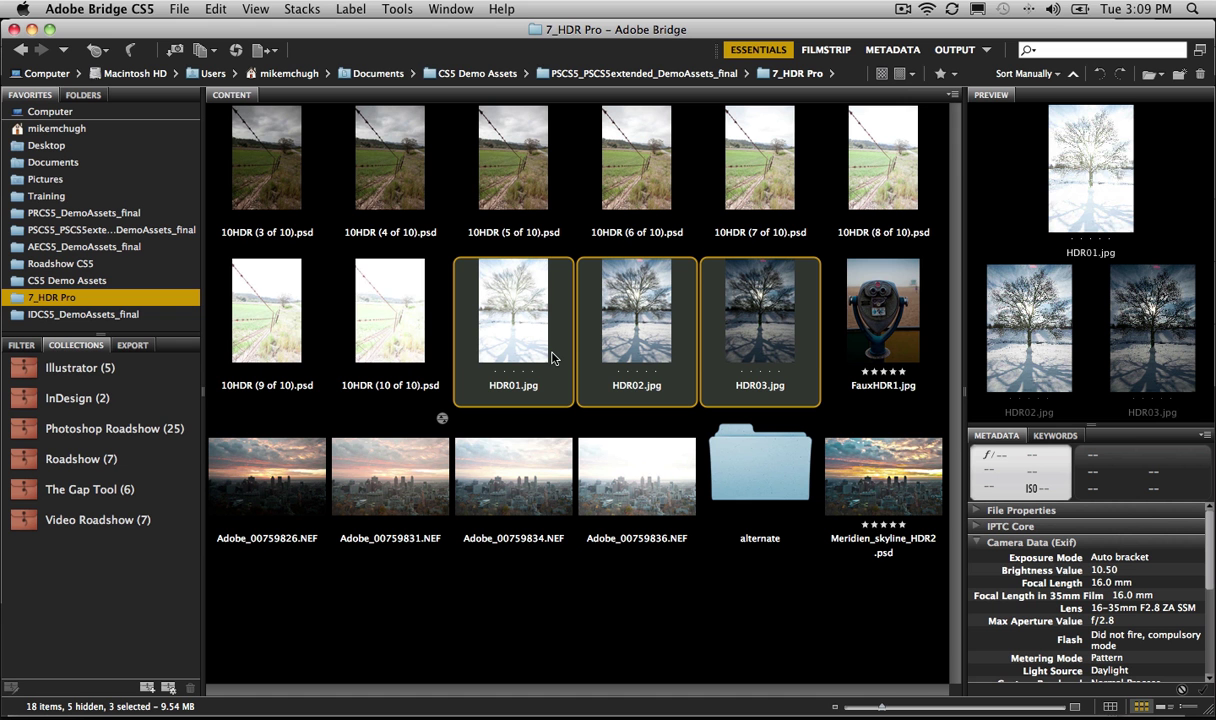
left_click(397, 9)
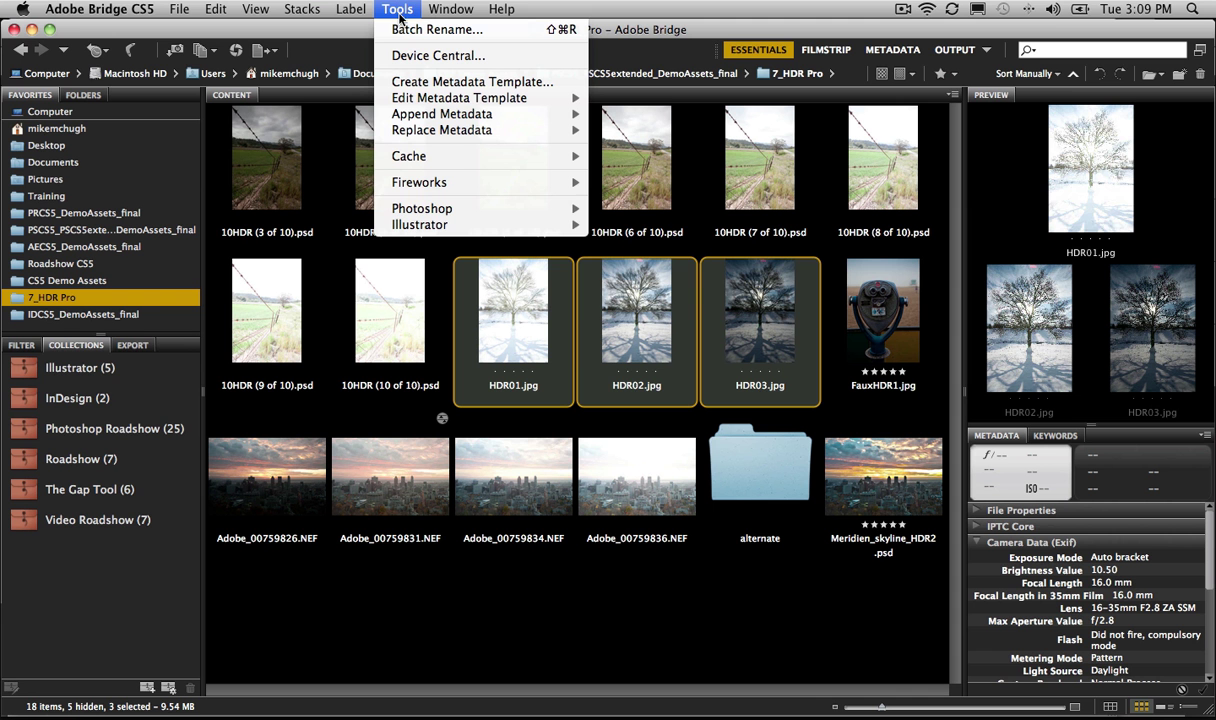
mouse_move(428, 214)
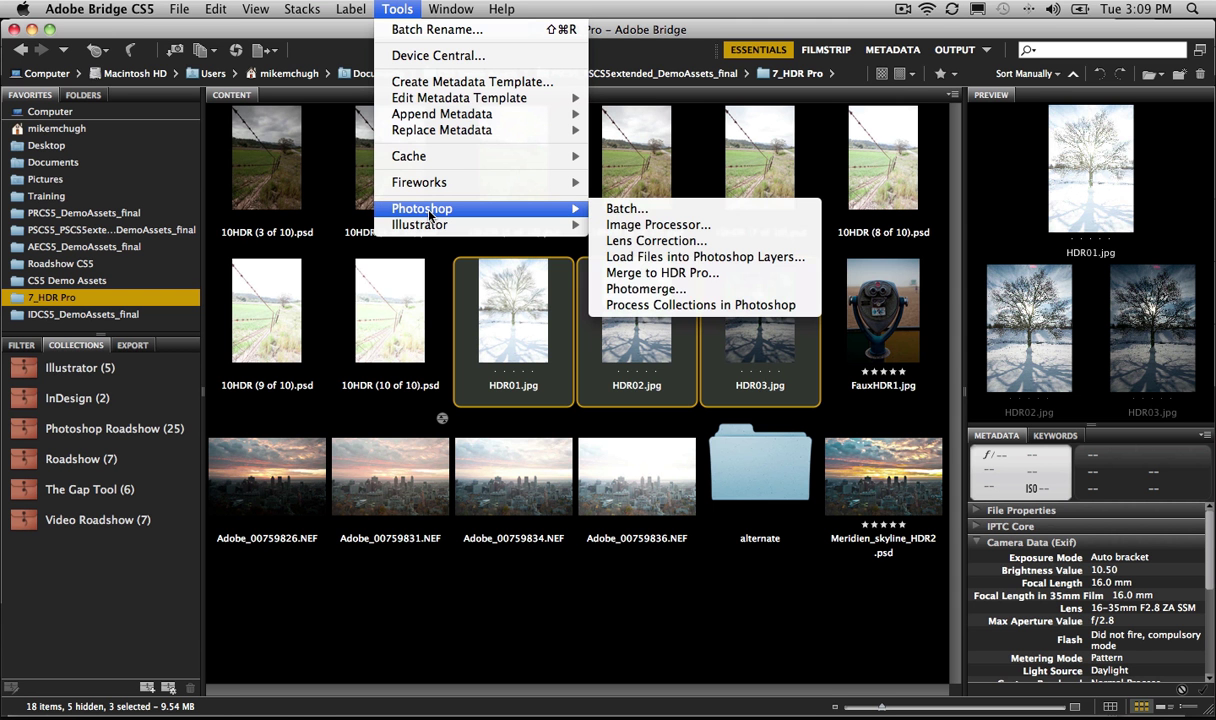
left_click(778, 277)
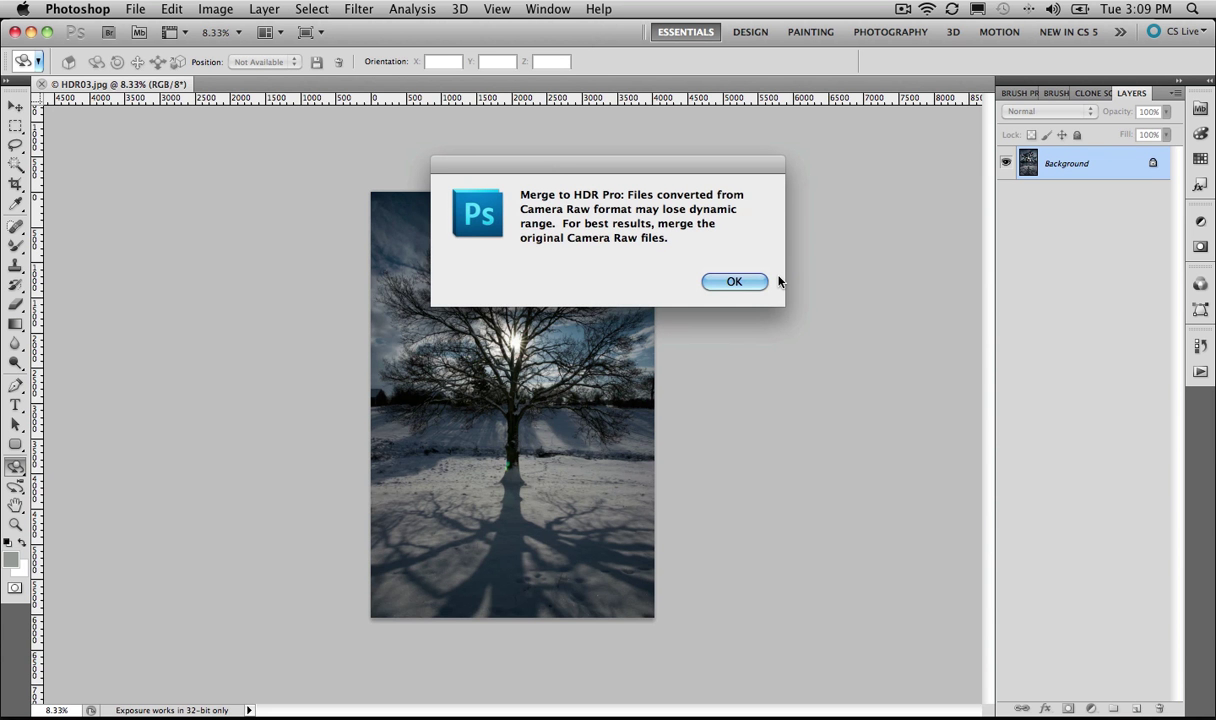
Dismiss the Camera Raw dynamic-range warning so the 16 Bit Local Adaptation preview appears
key("Return")
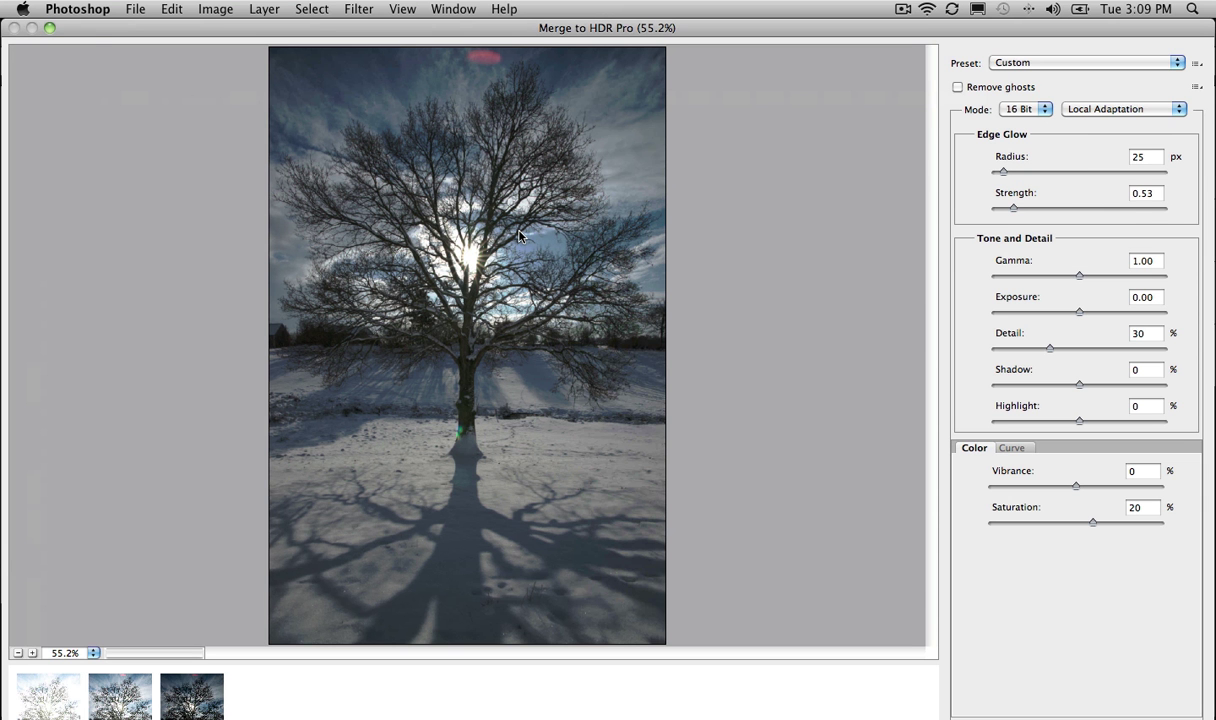
Enlarge the dialog and apply the Surrealistic preset (Radius 495 px, Strength 3.63, Detail 300%)
left_click(49, 28)
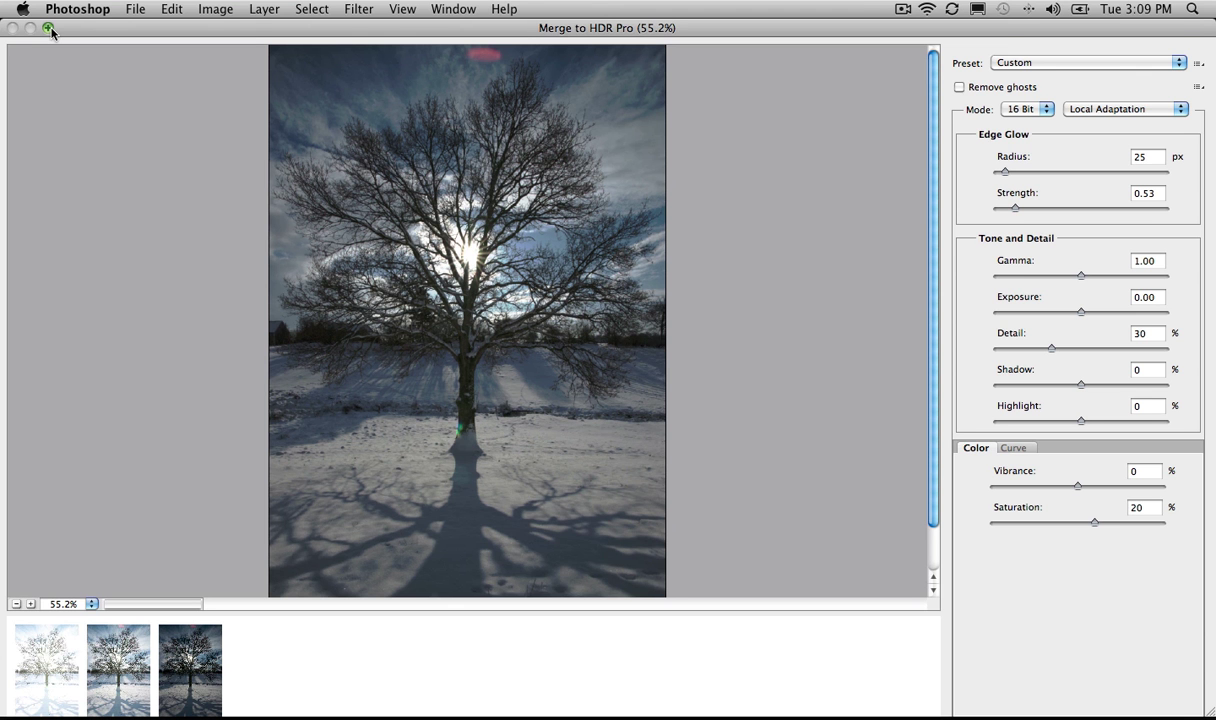
left_click(1066, 62)
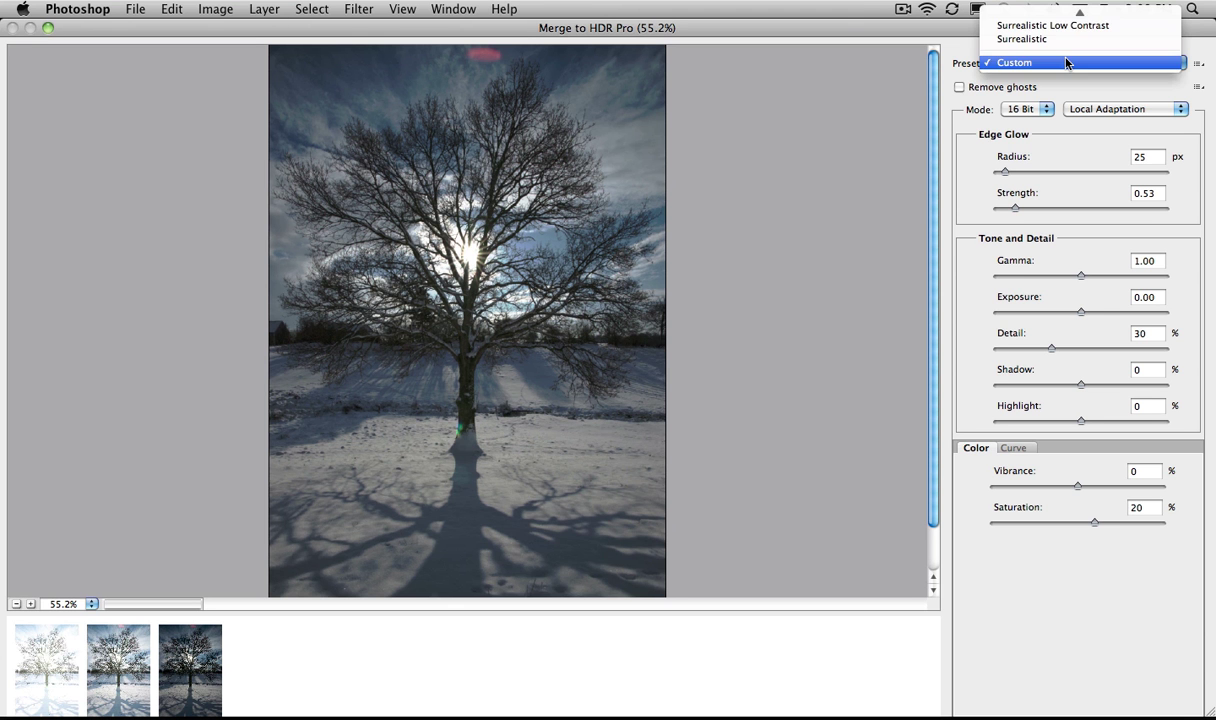
mouse_move(1078, 12)
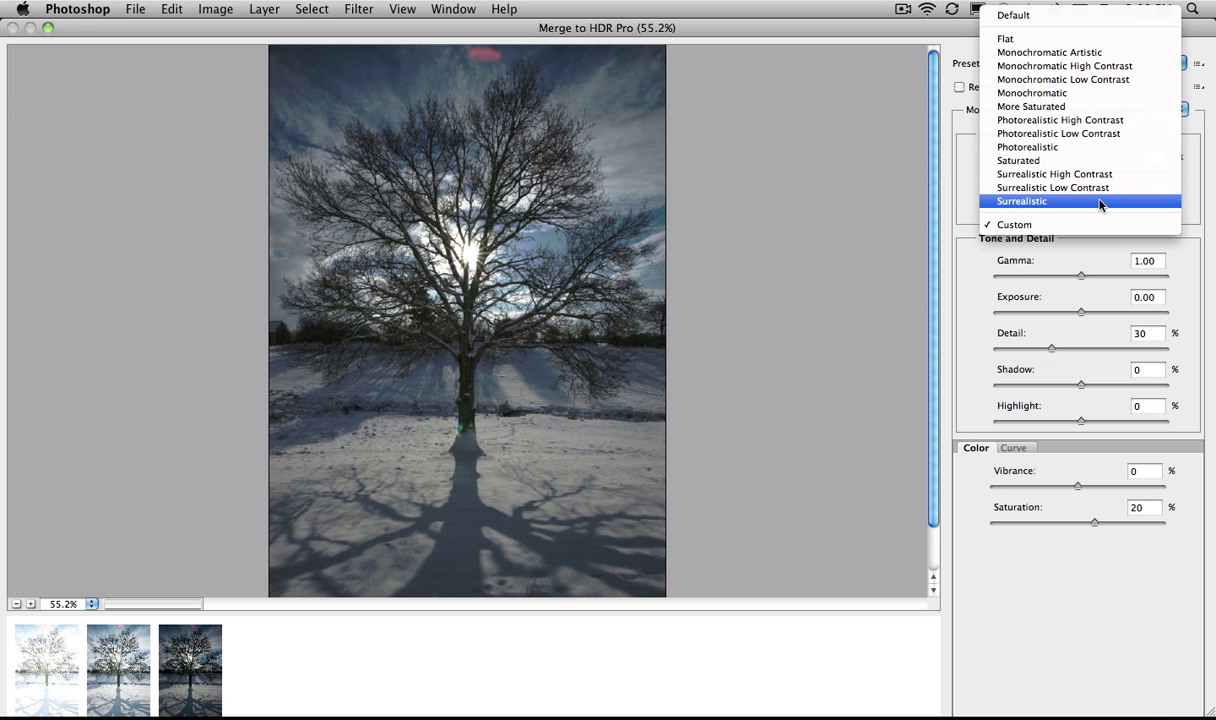
left_click(1099, 201)
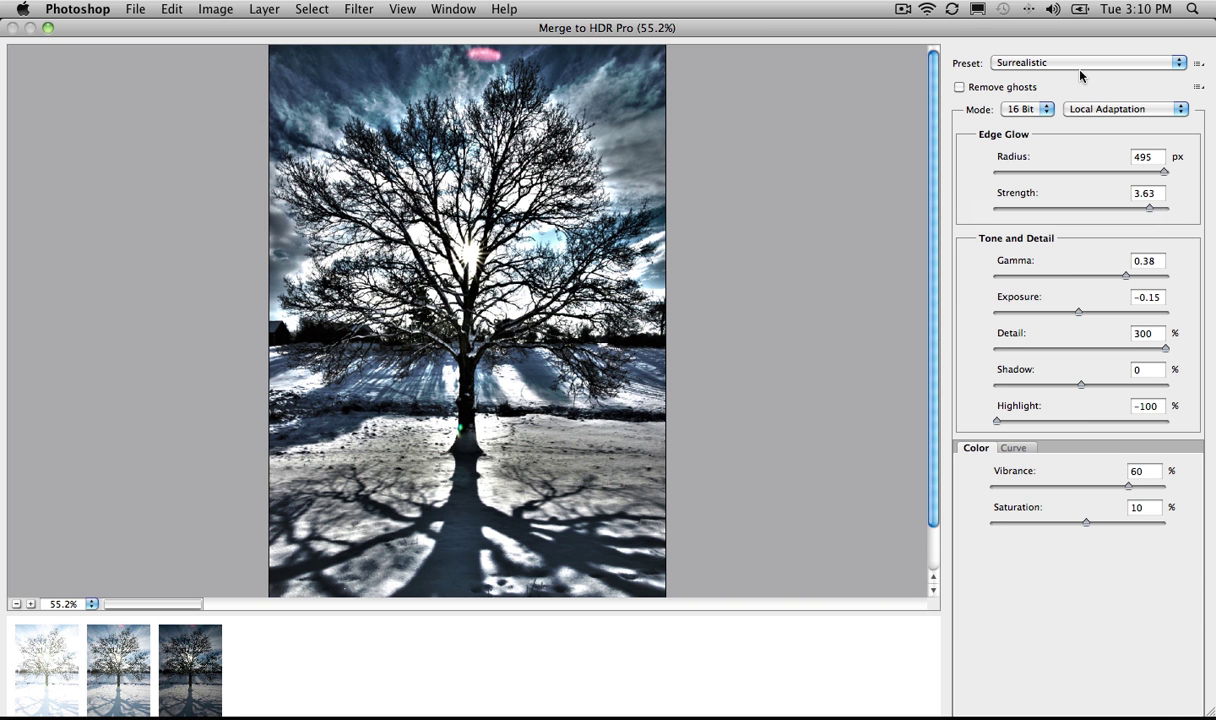
Keep Surrealistic and adjust Highlight to -8% and Shadow to -35%
left_click(1028, 63)
left_click(940, 260)
left_click_drag(998, 422, 1138, 426)
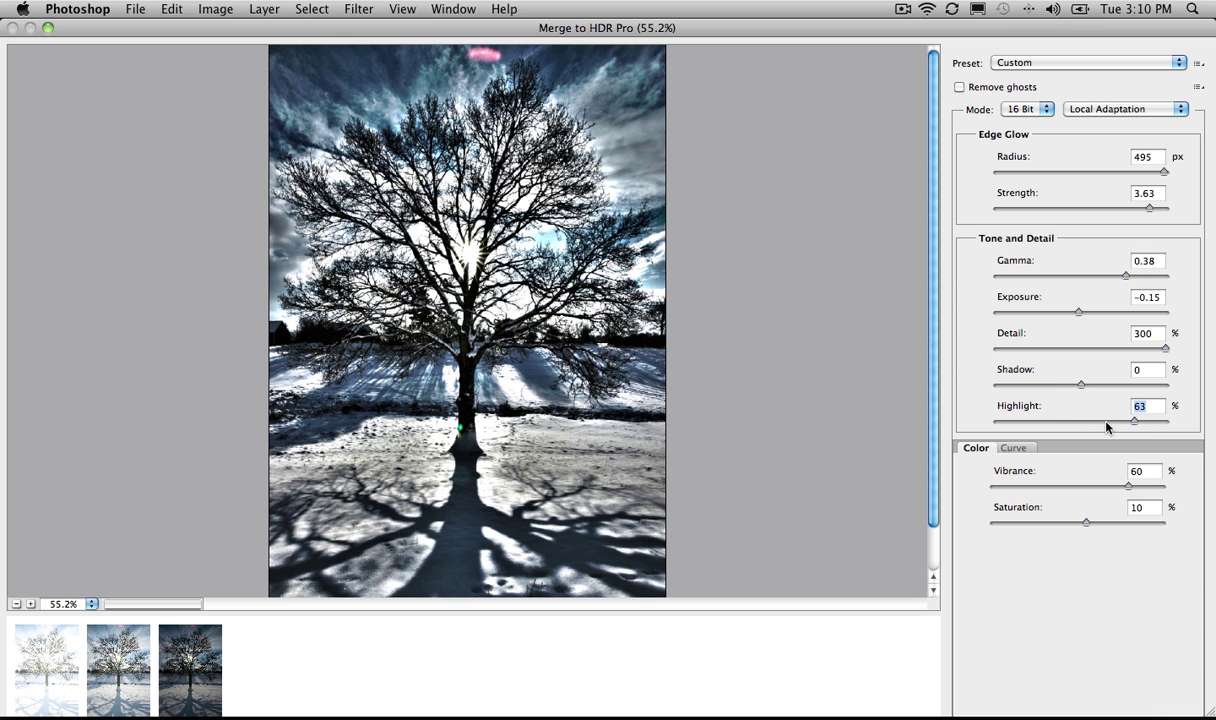
left_click(1050, 386)
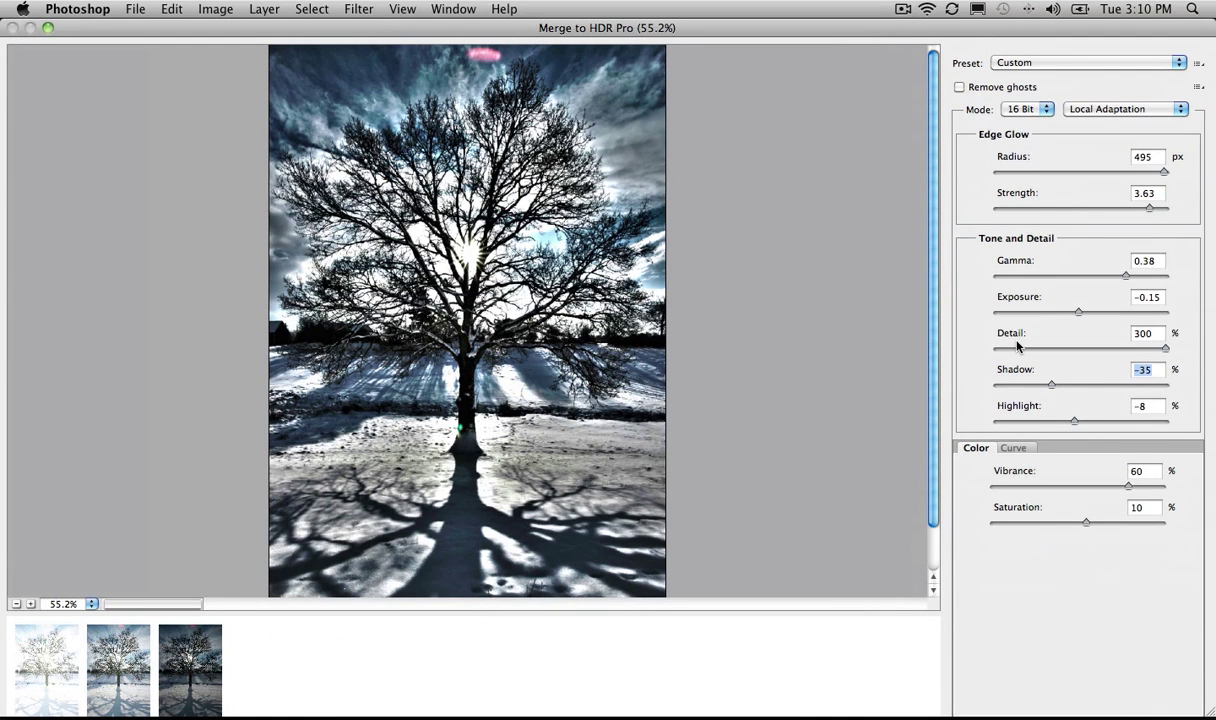
Switch to Photorealistic, then set Detail 262%, Highlight -100%, Shadow 28% and Radius 203 px
left_click(1115, 60)
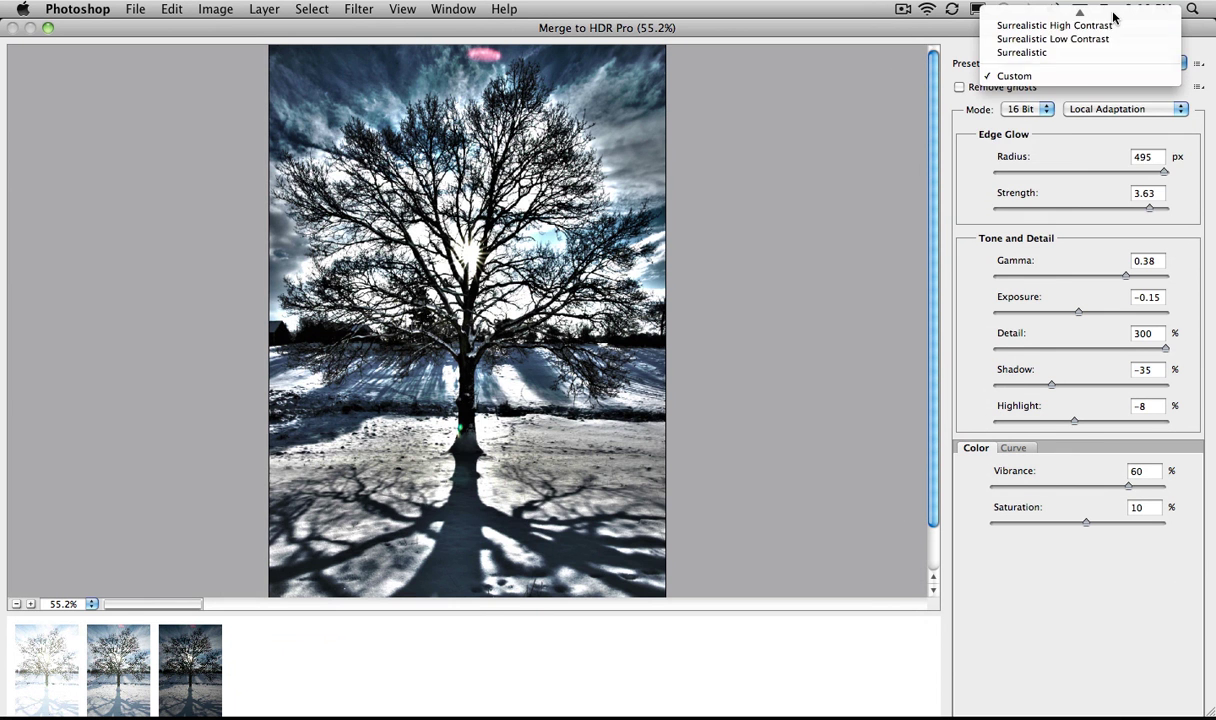
left_click(1134, 107)
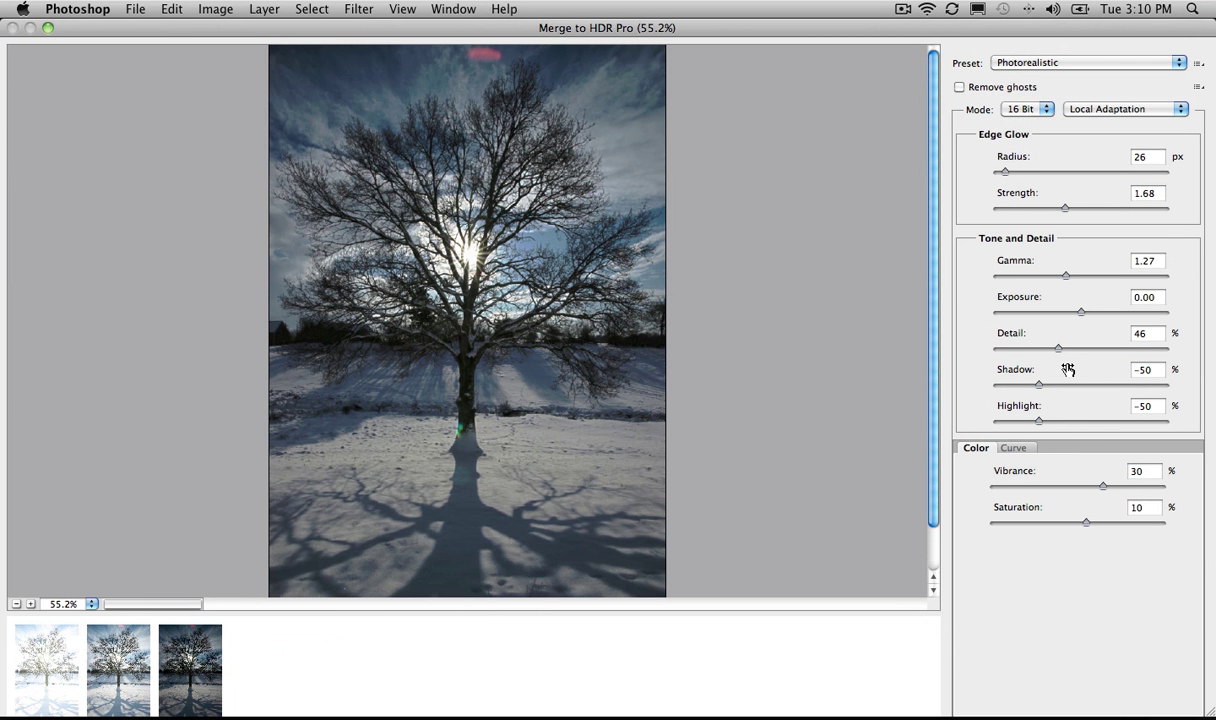
left_click_drag(1057, 348, 1149, 350)
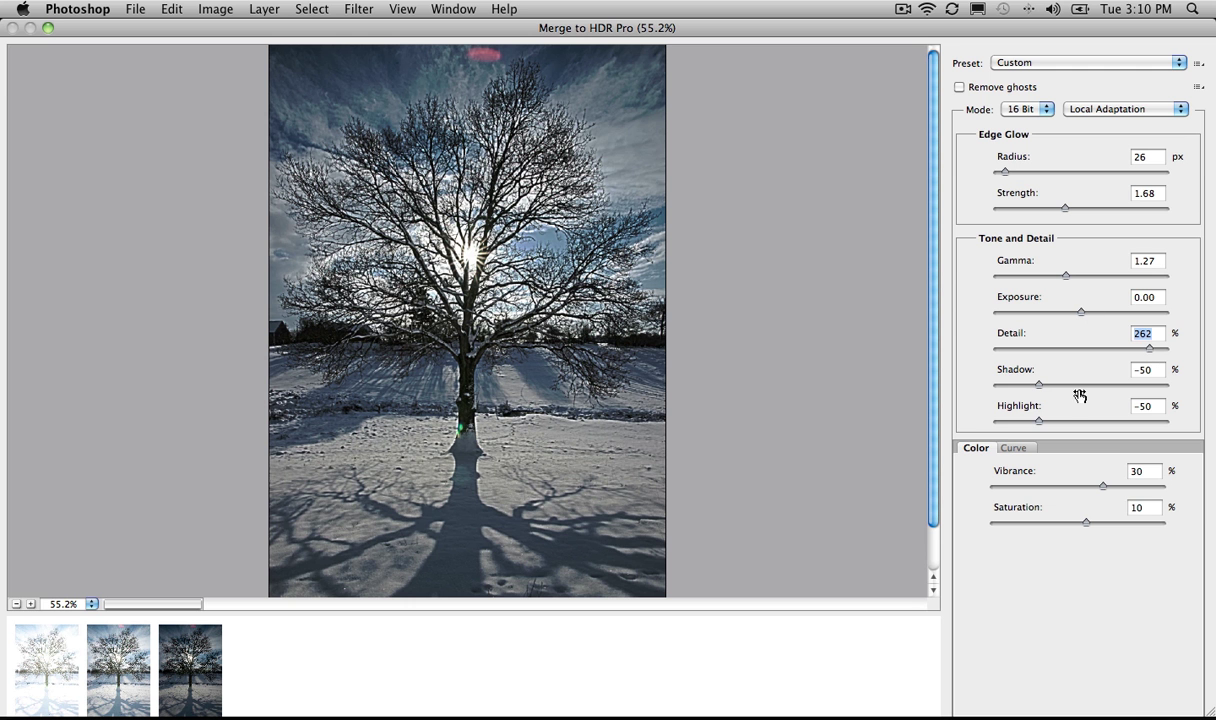
left_click_drag(1007, 425, 977, 424)
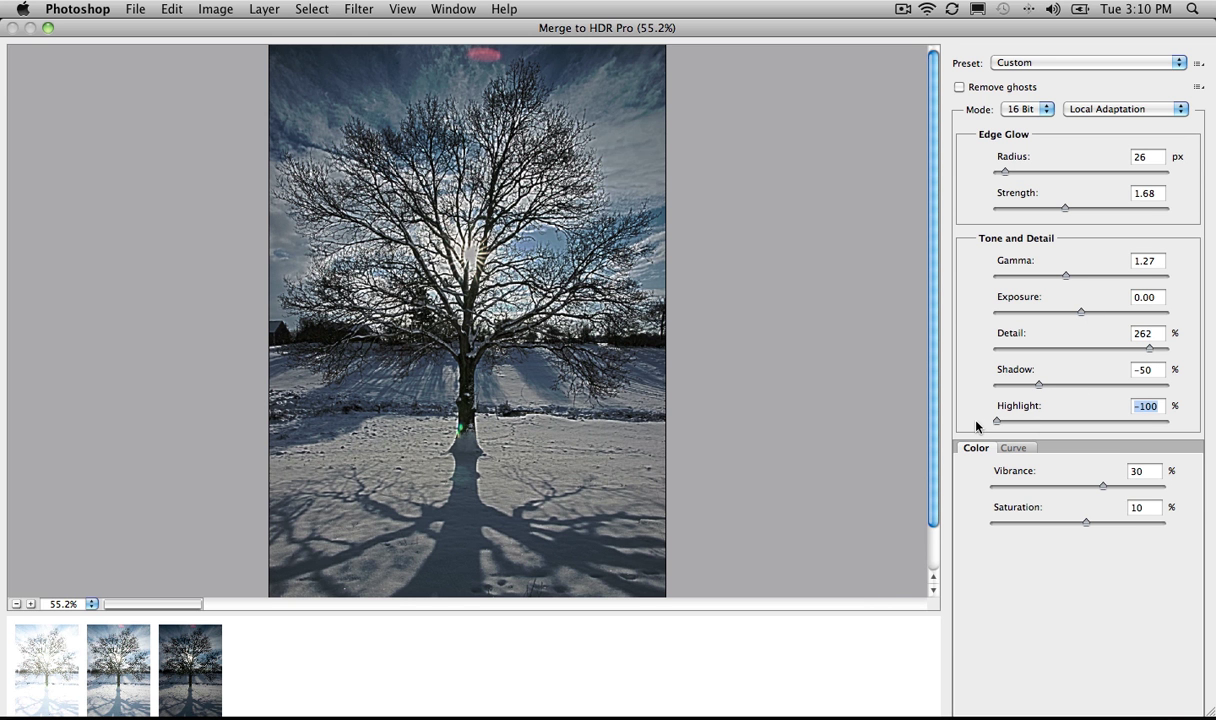
left_click_drag(1037, 386, 1105, 388)
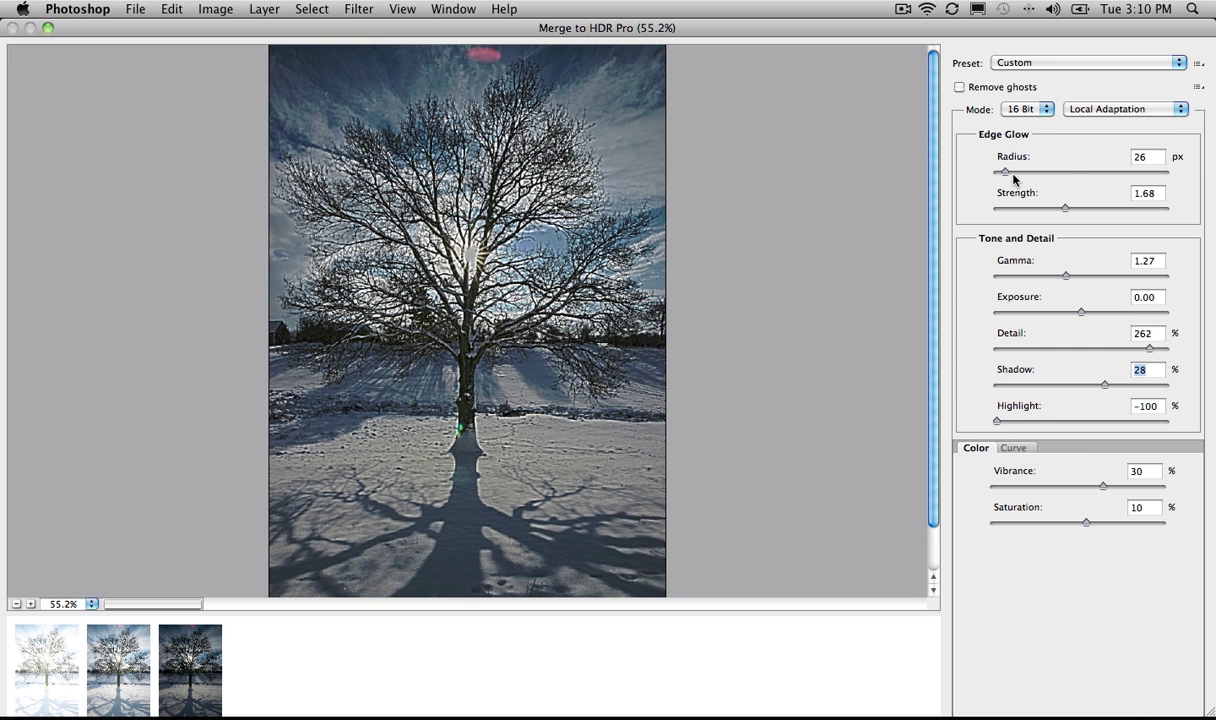
left_click_drag(1005, 173, 1066, 177)
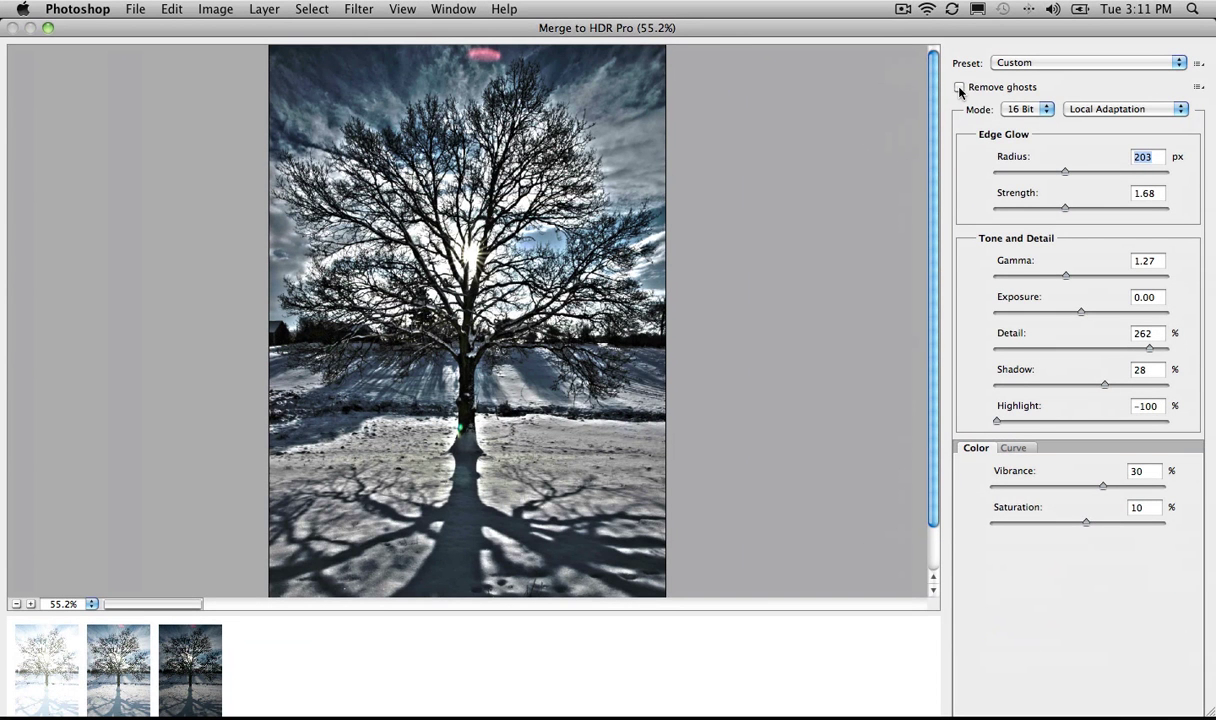
Turn on Remove ghosts, zoom the tree preview to 100%, and set Vibrance to 57%
left_click(959, 88)
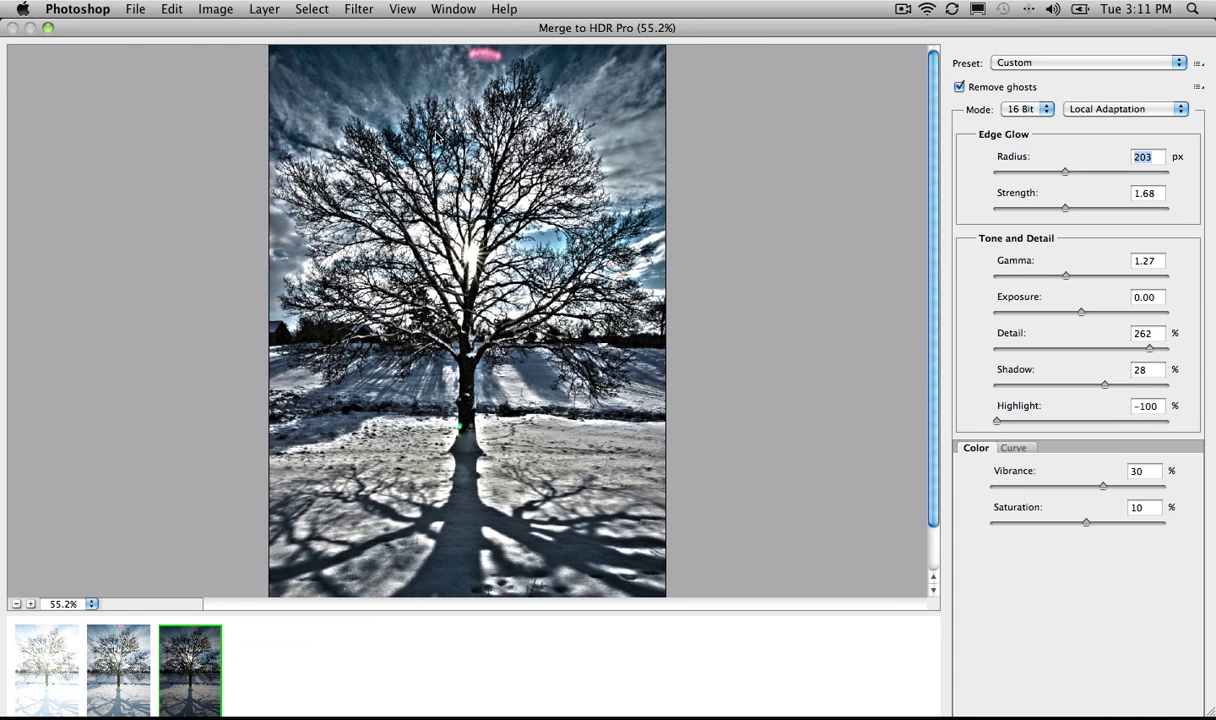
left_click(508, 362)
left_click(508, 362)
scroll(508, 362, "up", 5)
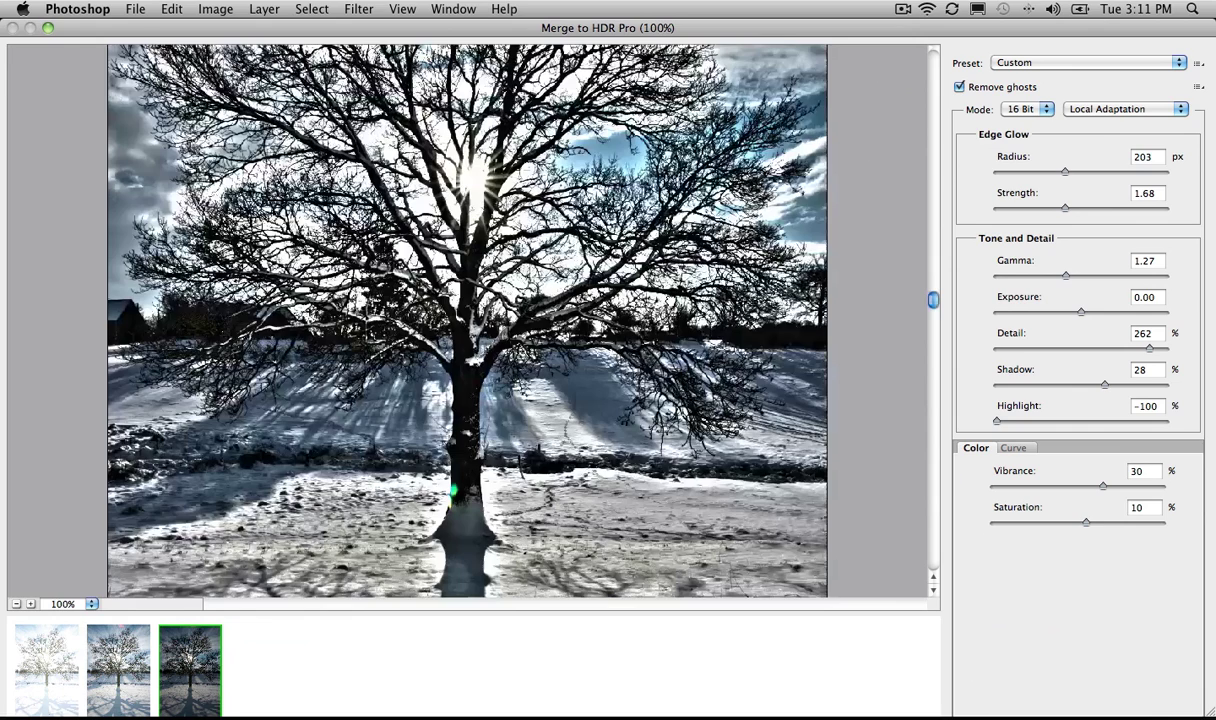
scroll(467, 320, "up", 3)
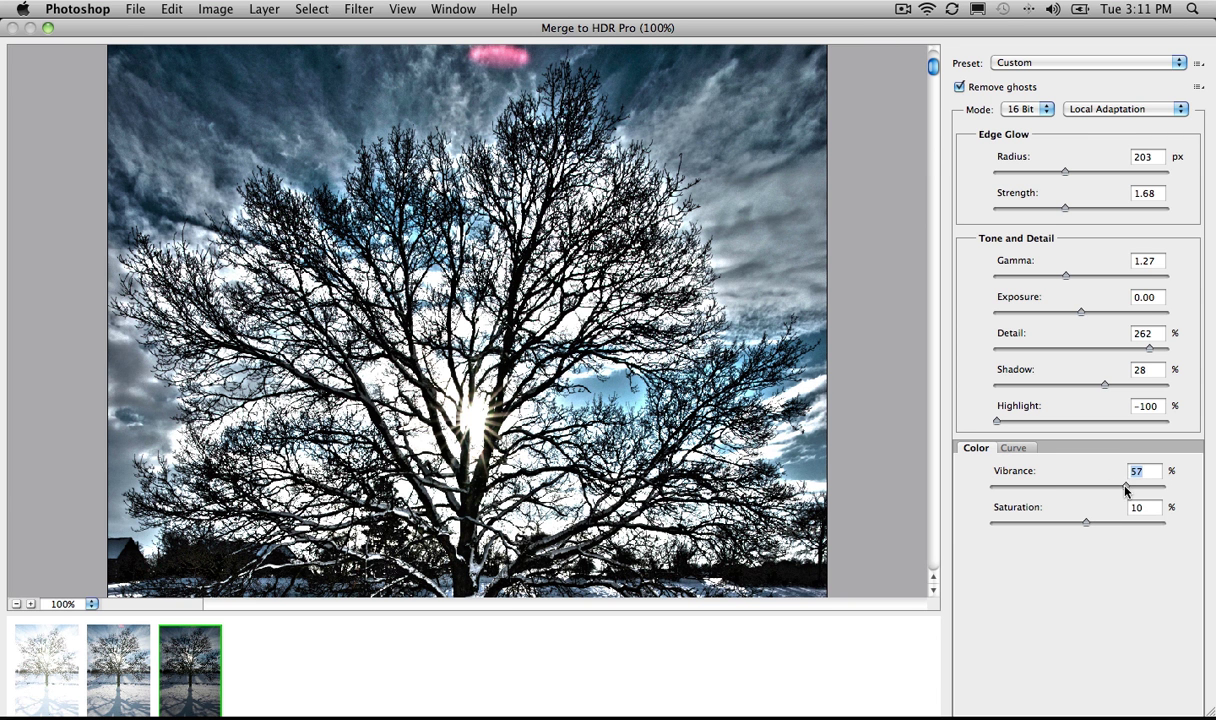
Add a tone-curve point at Input 55%, Output 42%, then zoom the preview out to 66.7%
left_click(1026, 452)
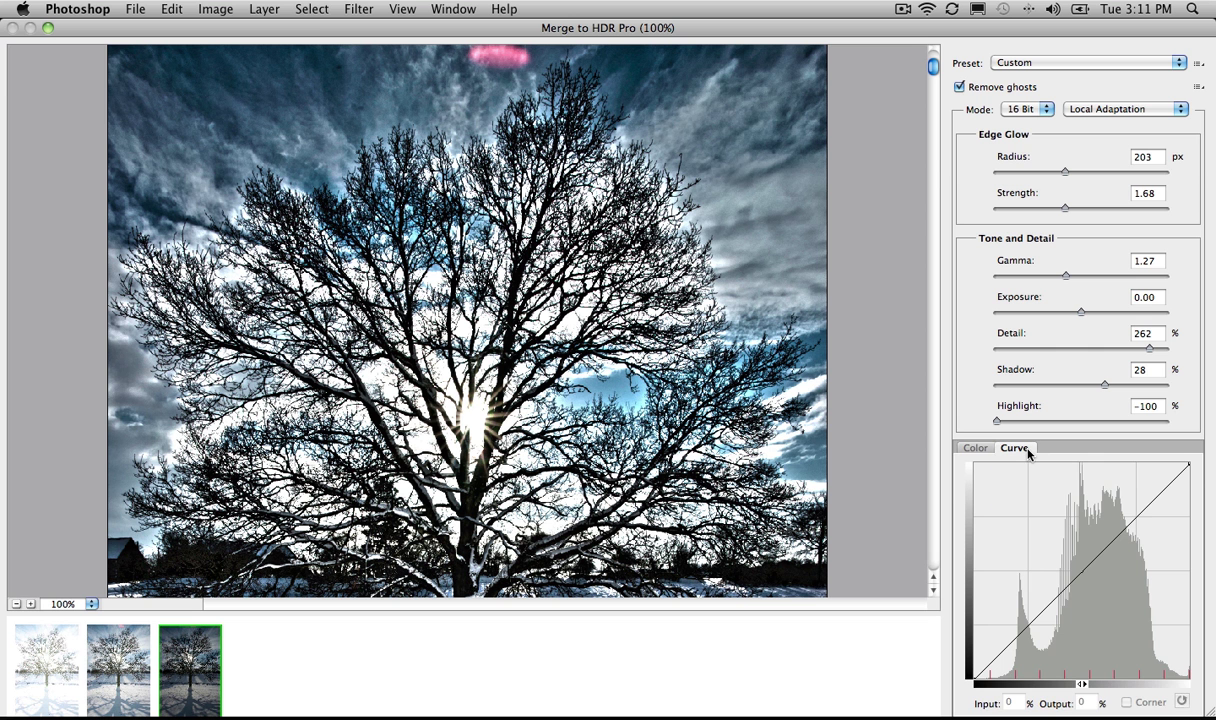
left_click(1083, 572)
mouse_move(1083, 572)
left_mouse_down()
mouse_move(1080, 554)
mouse_move(1095, 592)
left_mouse_up()
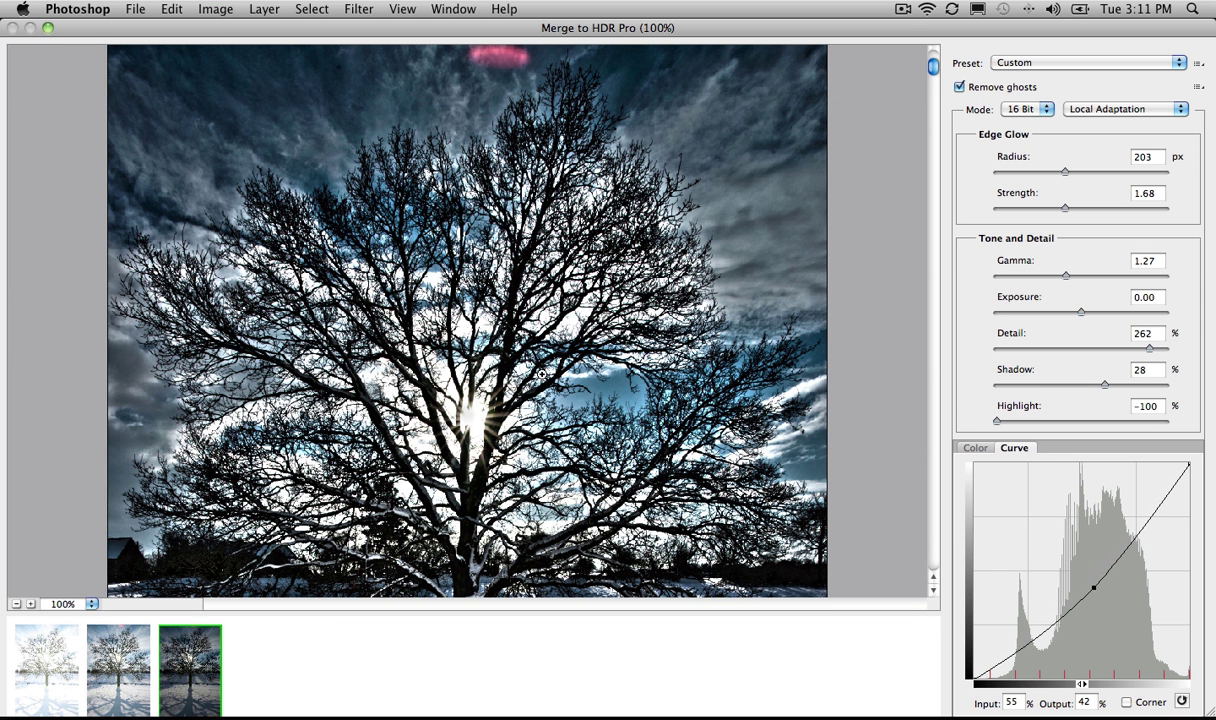
key("super+minus")
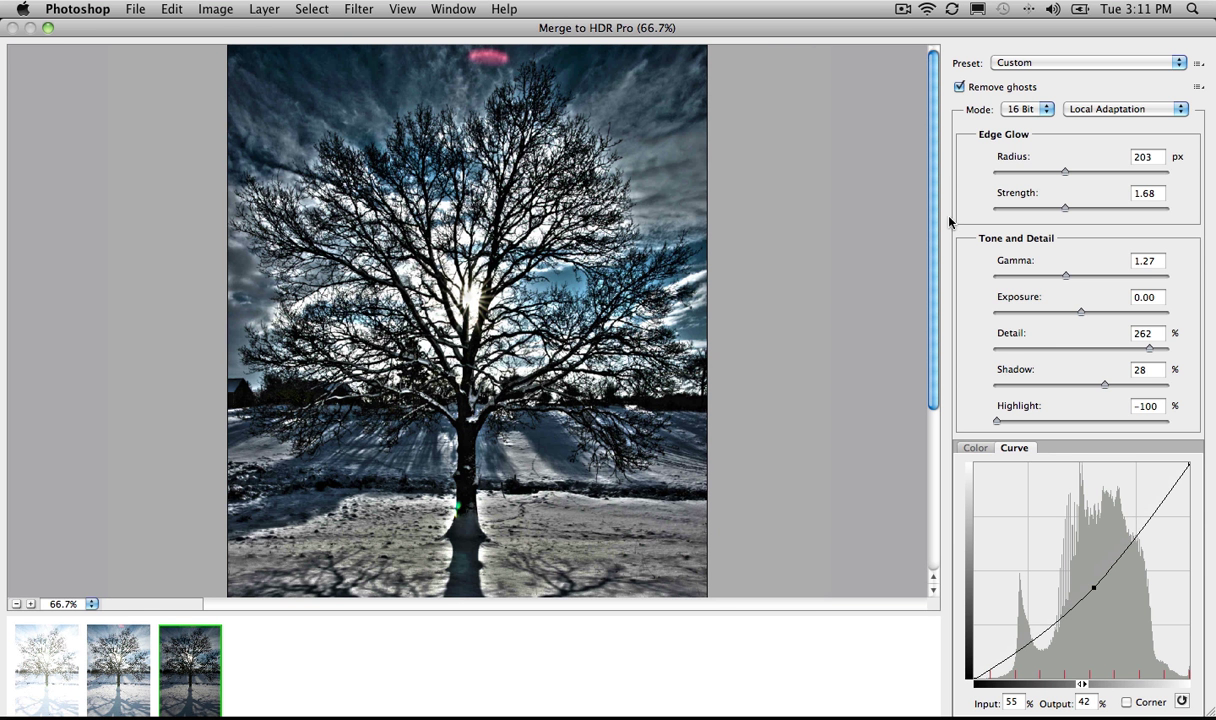
Inspect the Preset and response-curve option menus, closing both without changes
left_click(1199, 64)
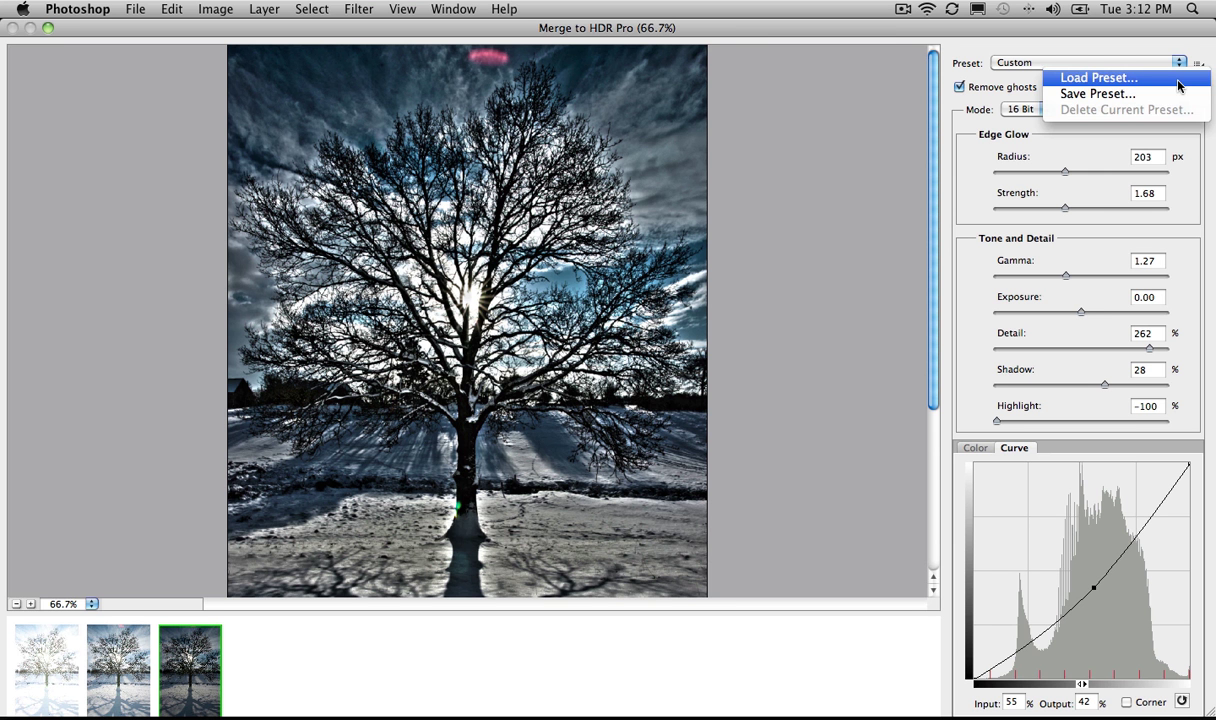
left_click(1079, 46)
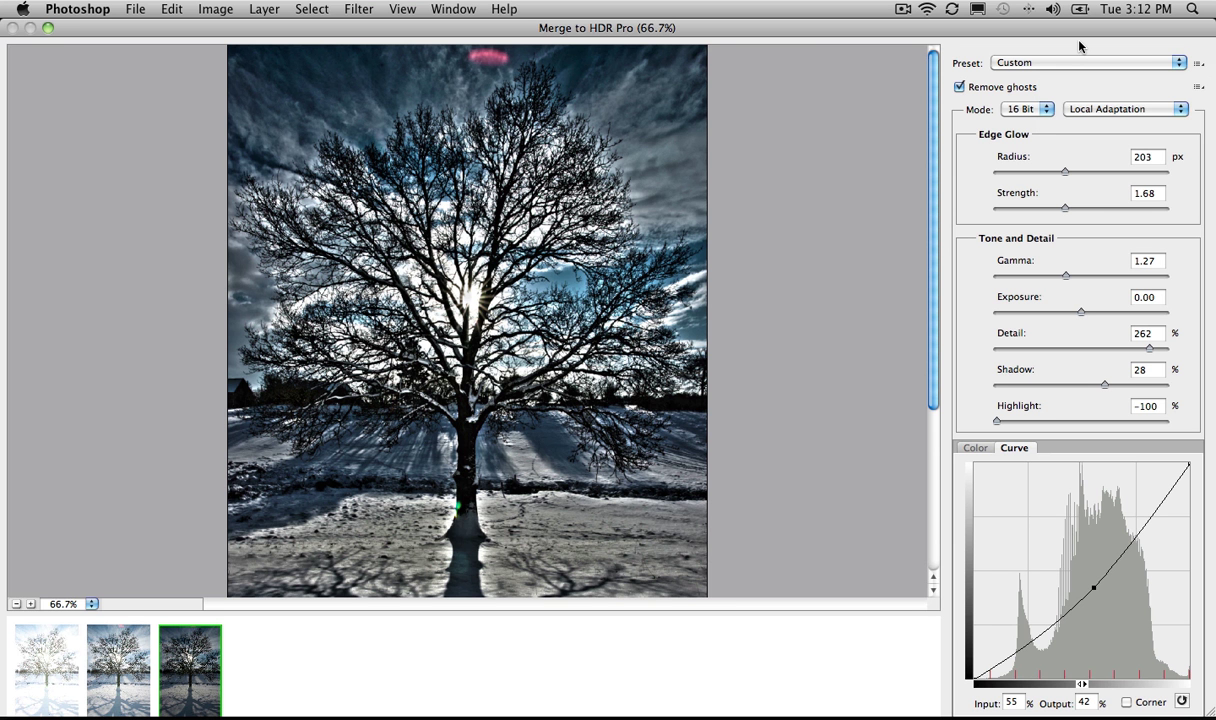
left_click(1199, 87)
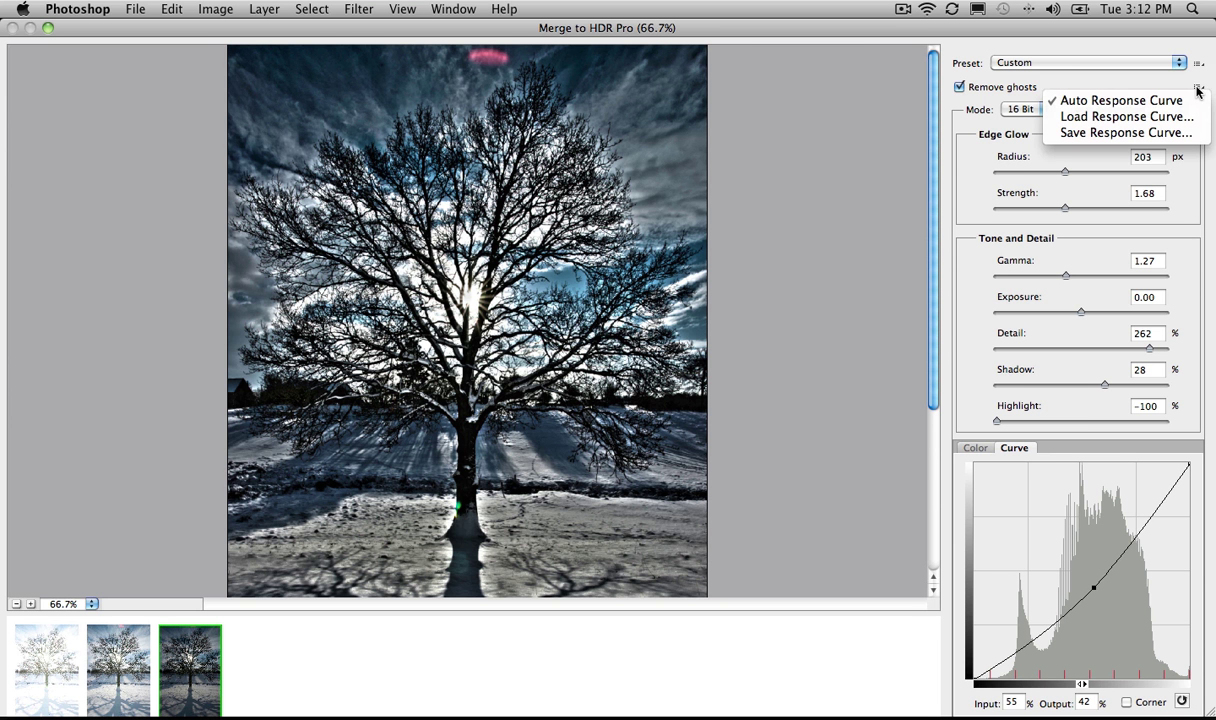
left_click(1126, 82)
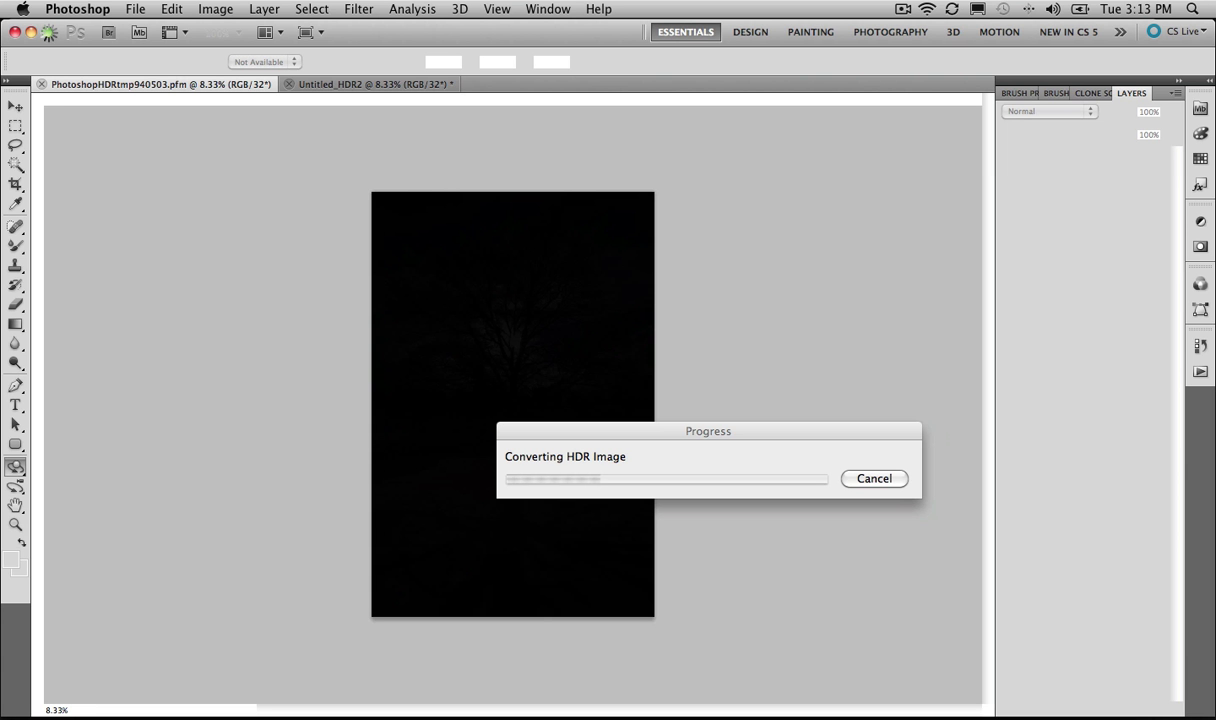
Select FauxHDR1.jpg in Bridge, check Photoshop's conversion progress, then return to Bridge
key("super+Tab")
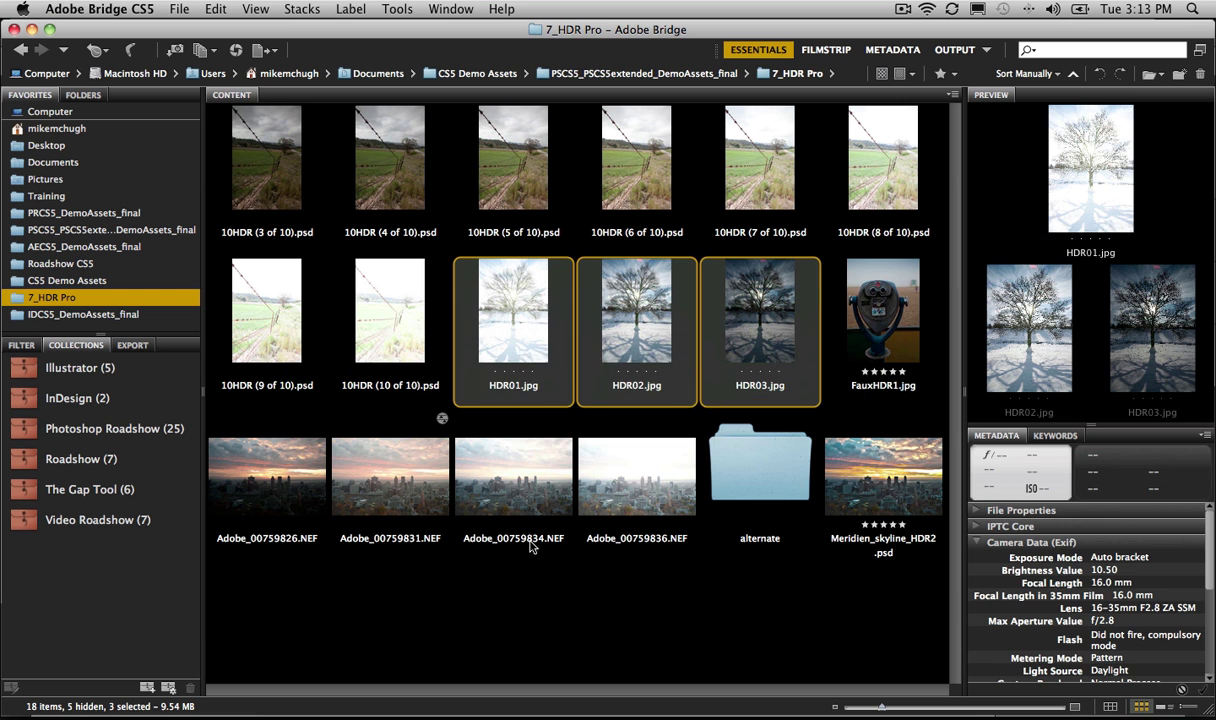
left_click(831, 405)
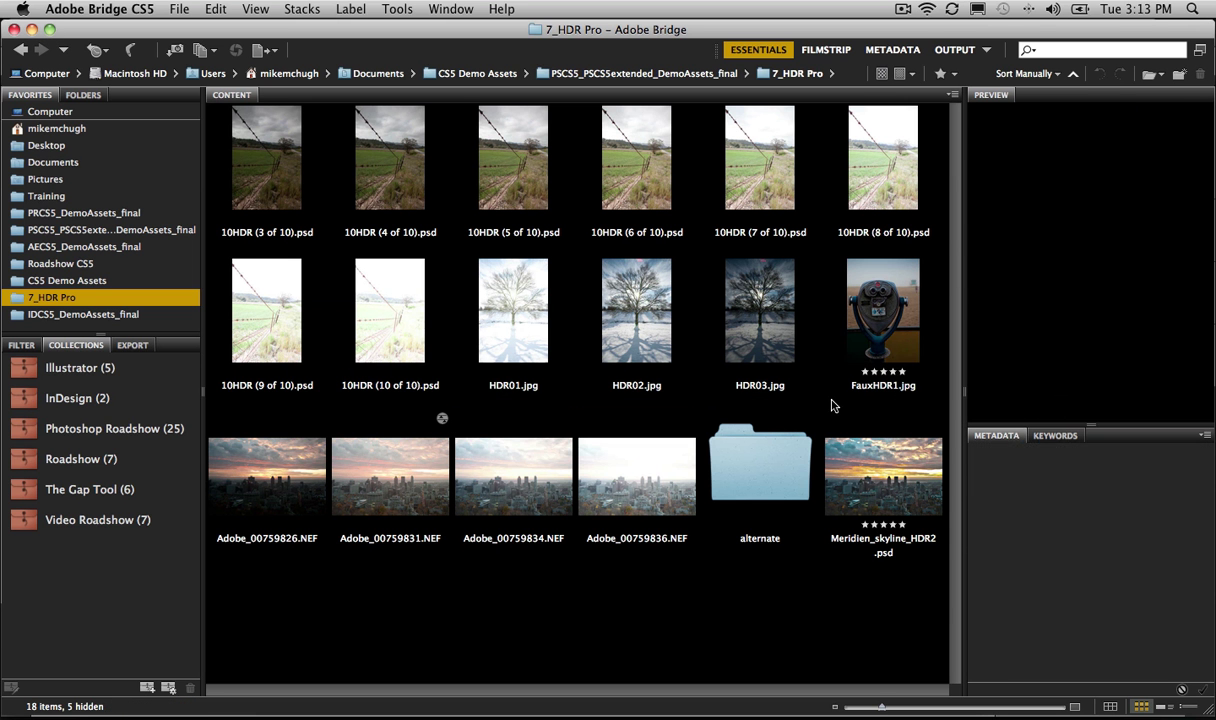
left_click(878, 335)
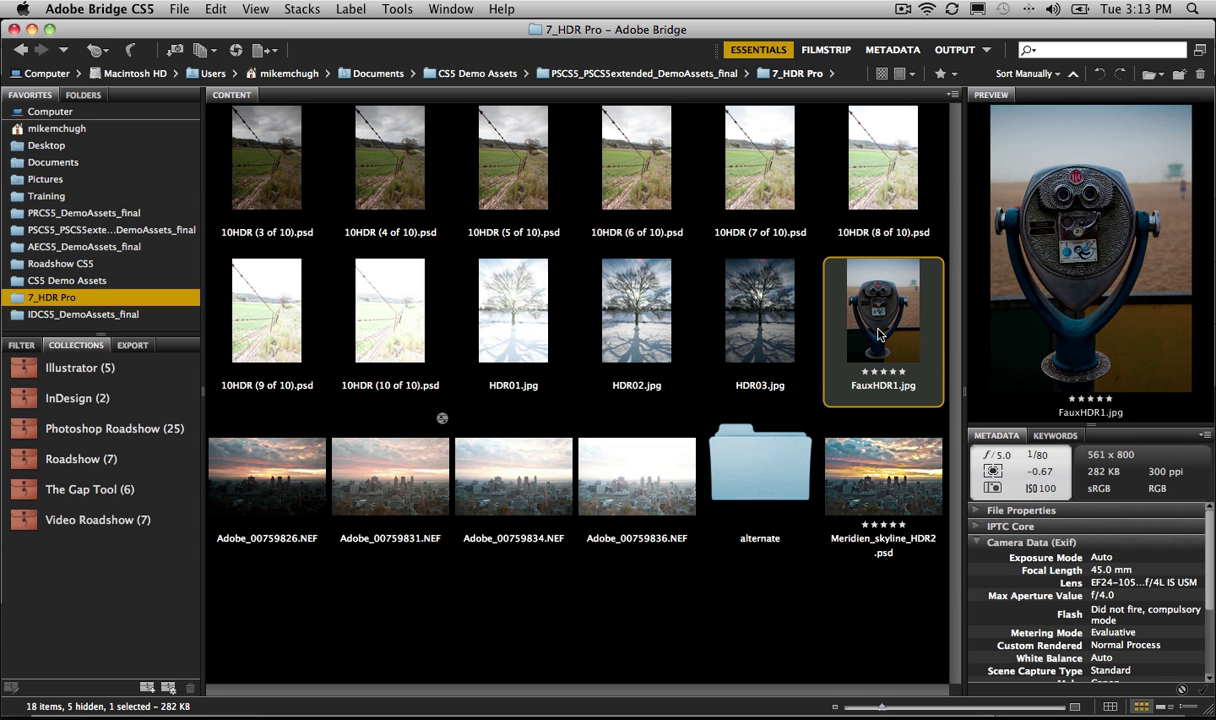
key("super+Tab")
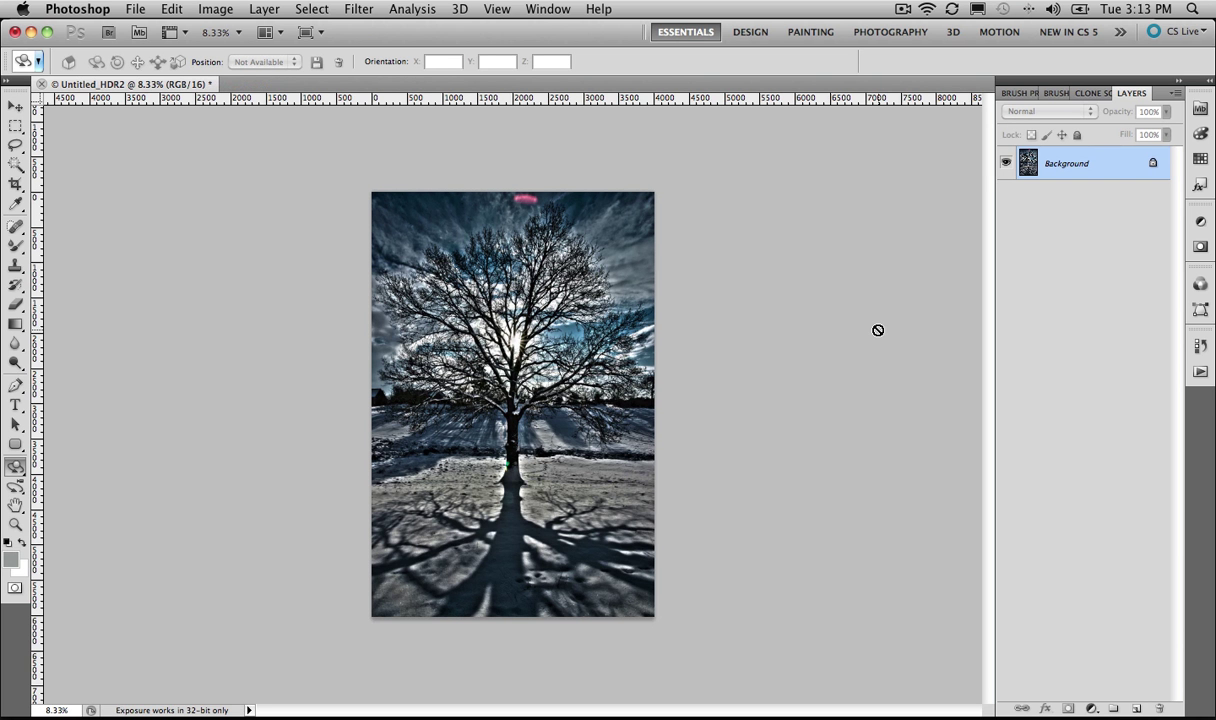
key("super+Tab")
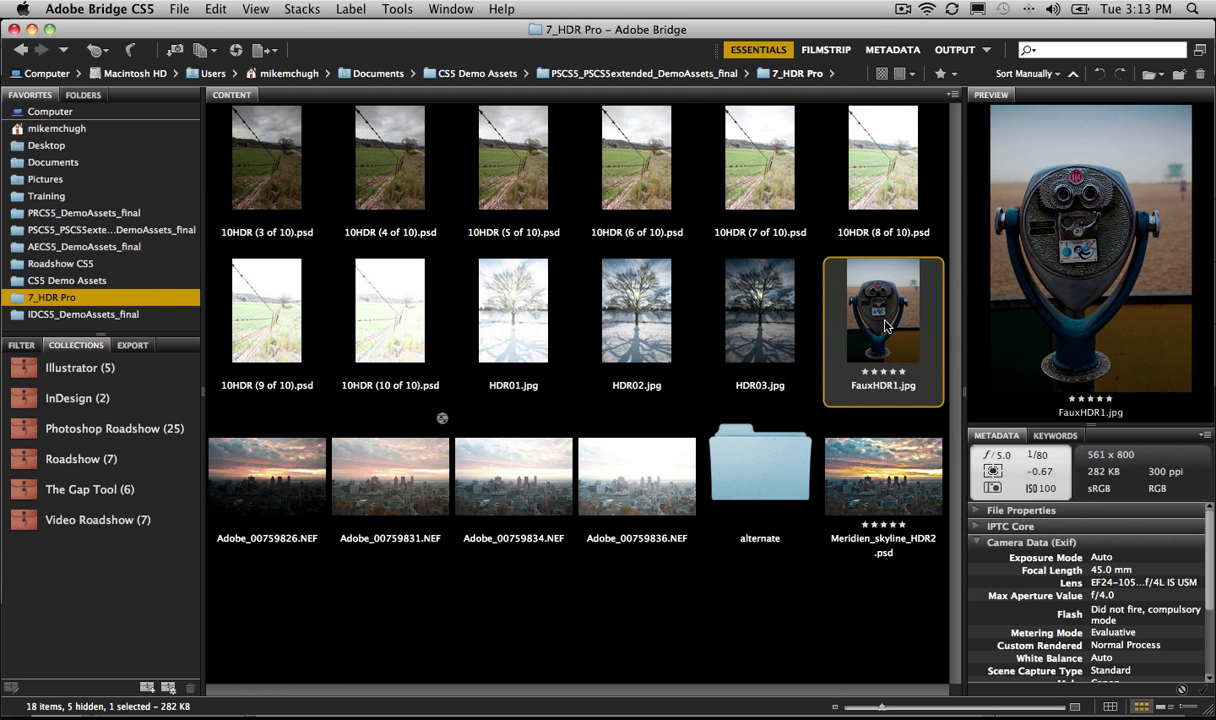
Open FauxHDR1.jpg and apply Image > Adjustments > HDR Toning to it
double_click(885, 325)
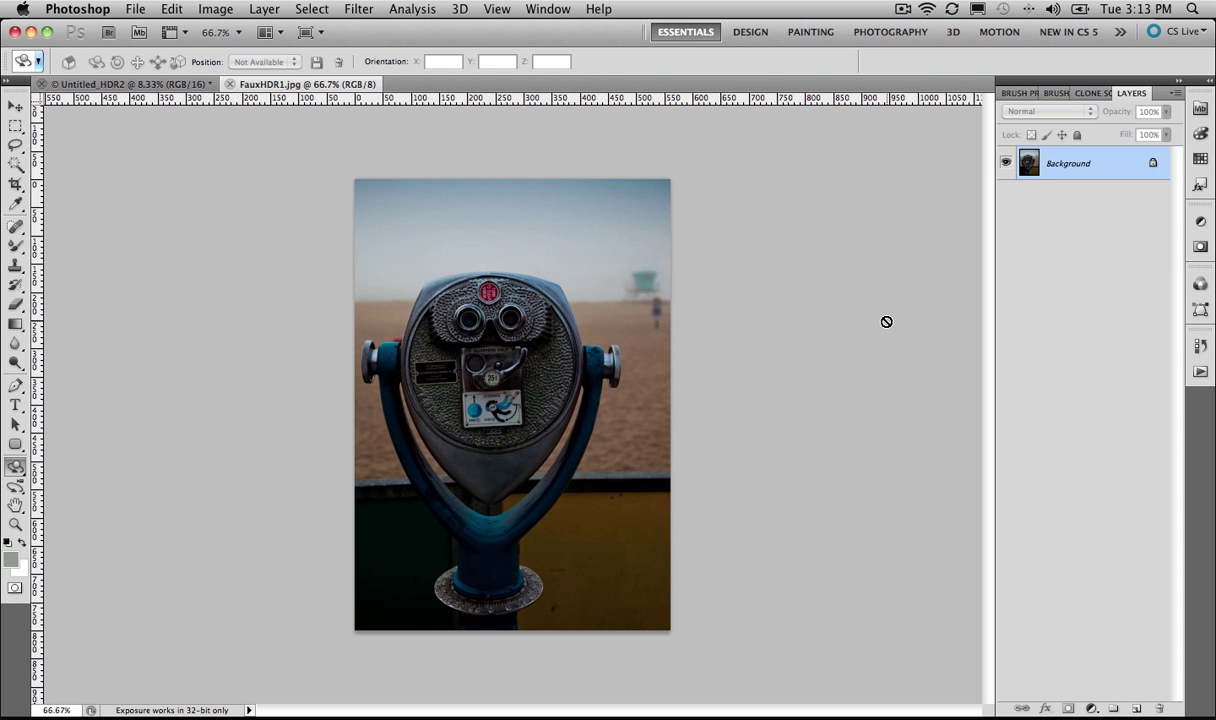
left_click(210, 8)
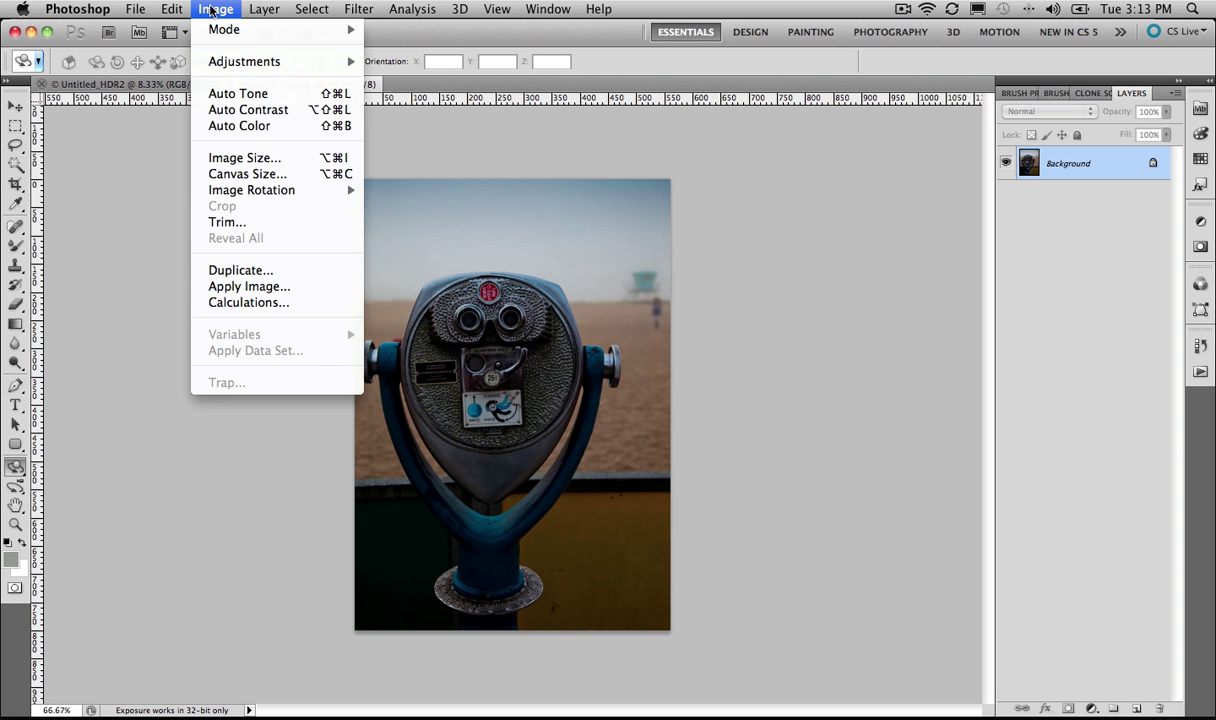
mouse_move(231, 64)
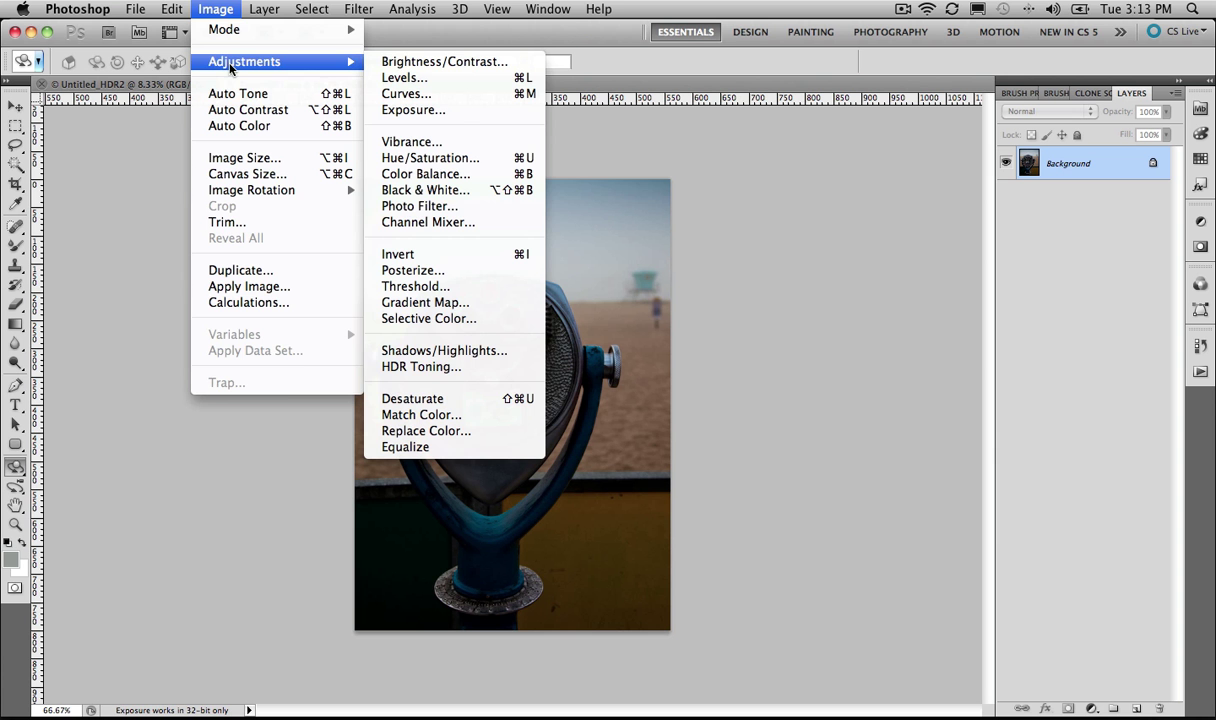
left_click(481, 367)
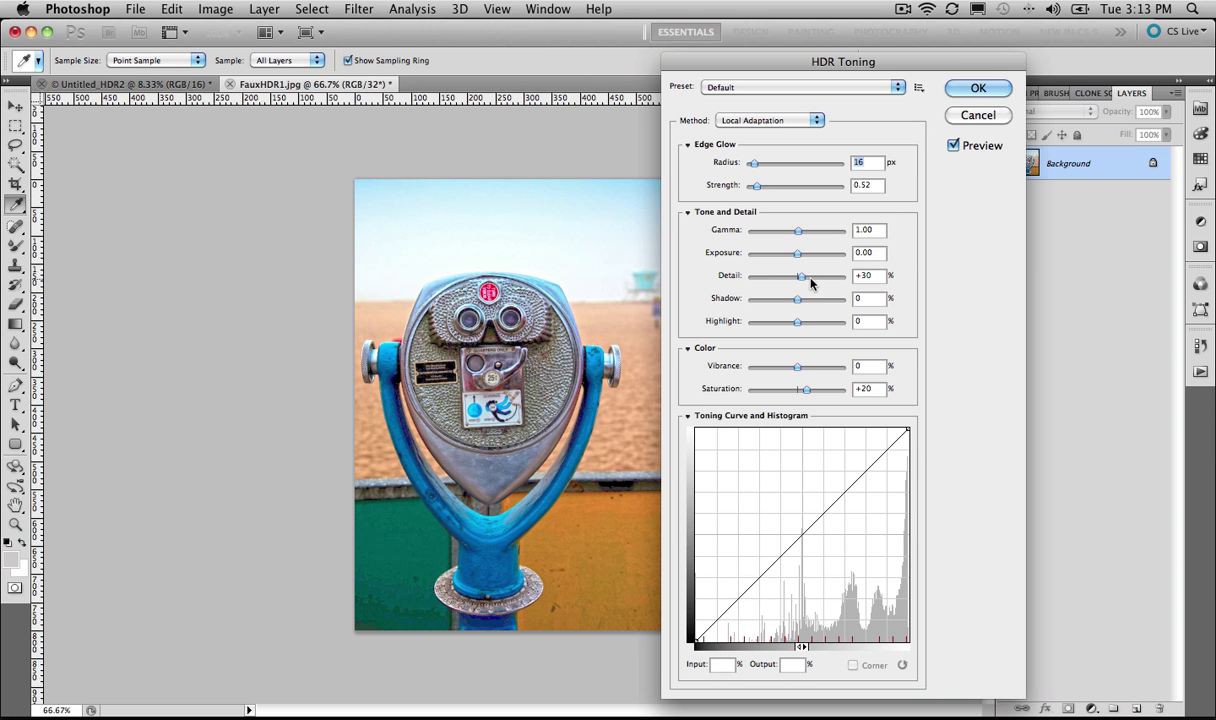
Set Detail +300%, Highlight -27%, Radius 33 px and Strength 1.35, then browse presets without choosing
left_click_drag(811, 283, 850, 286)
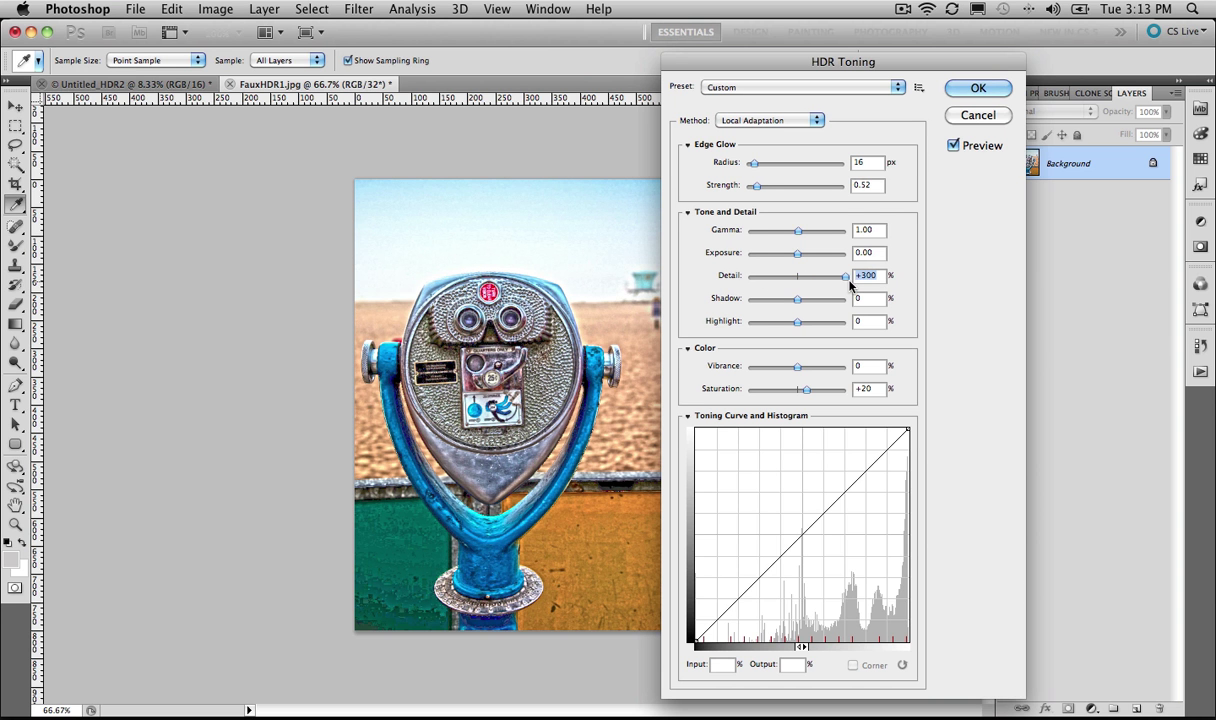
left_click(765, 322)
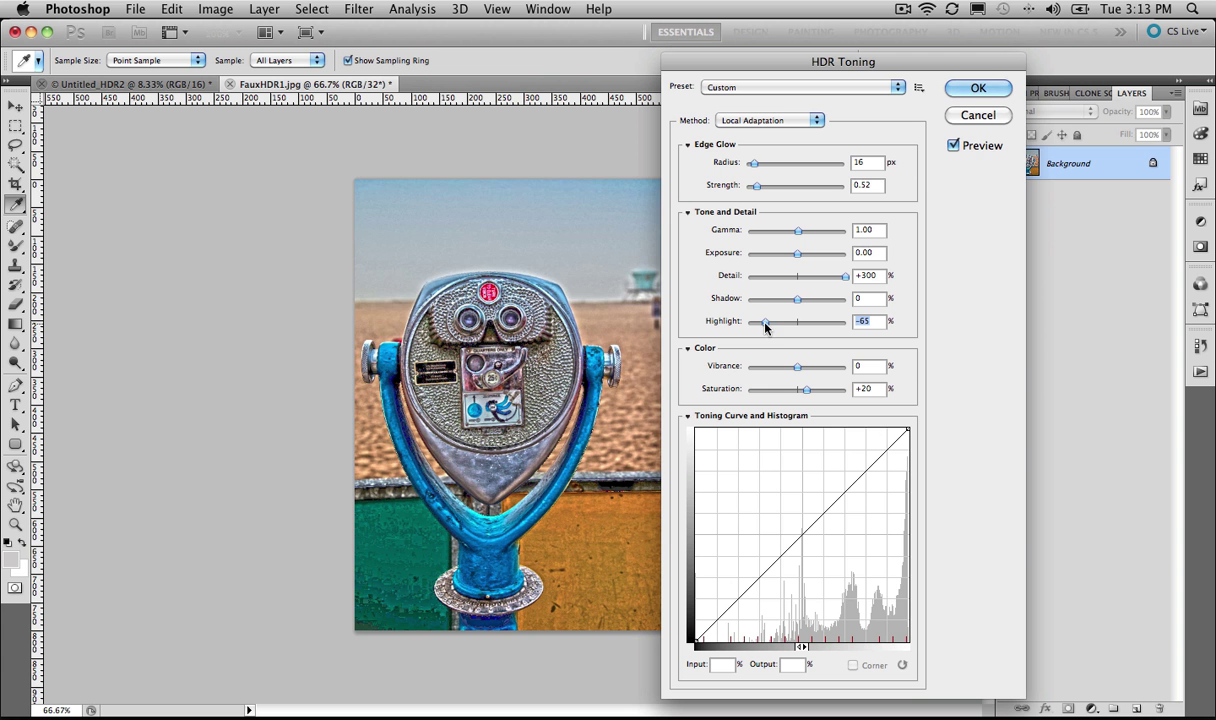
left_click_drag(765, 327, 784, 327)
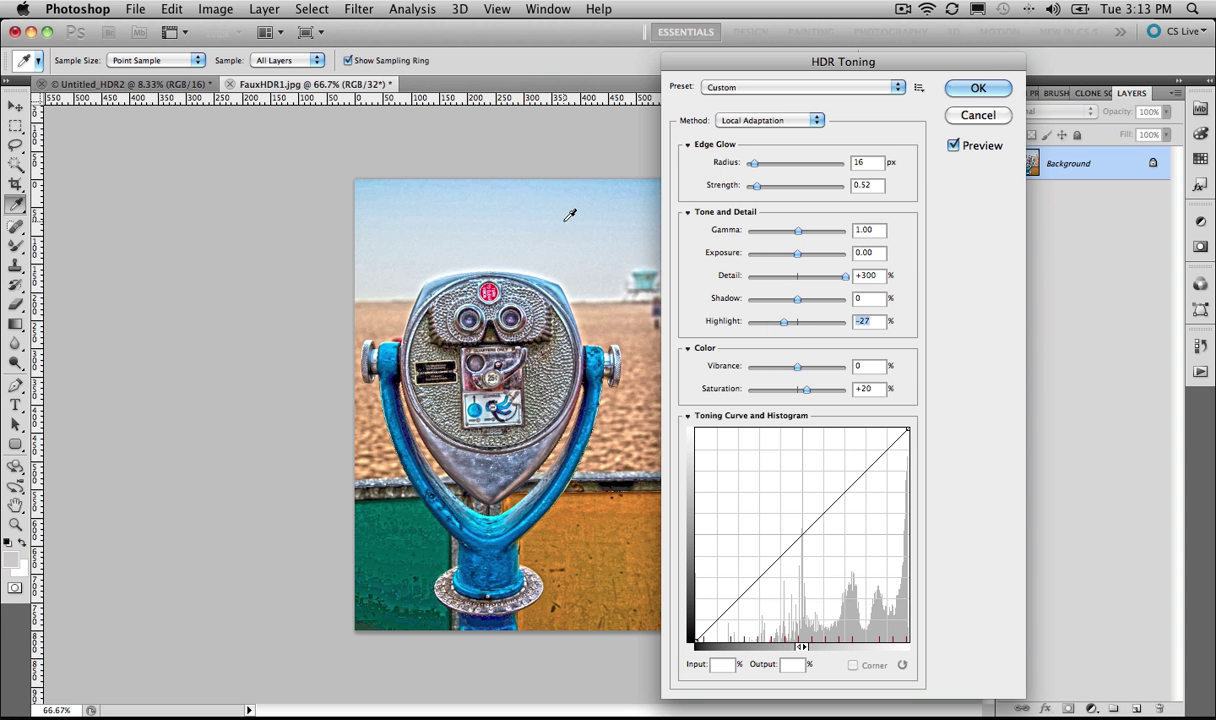
left_click(778, 187)
left_click(777, 164)
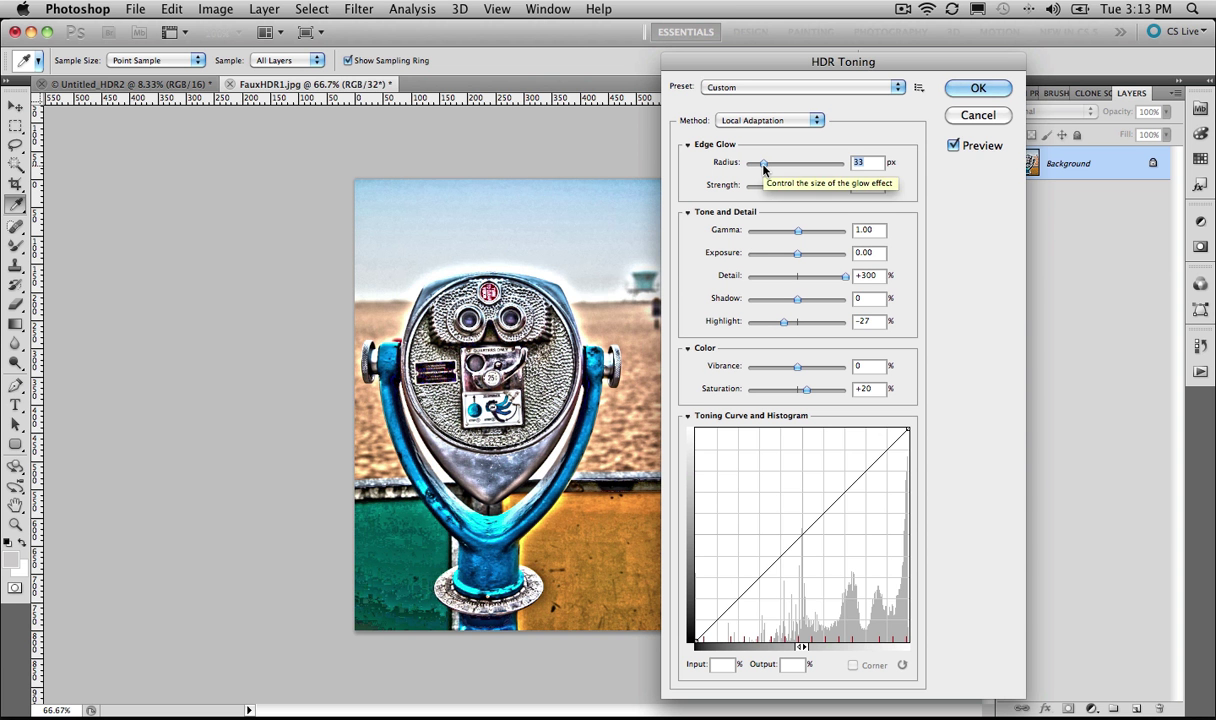
left_click(801, 88)
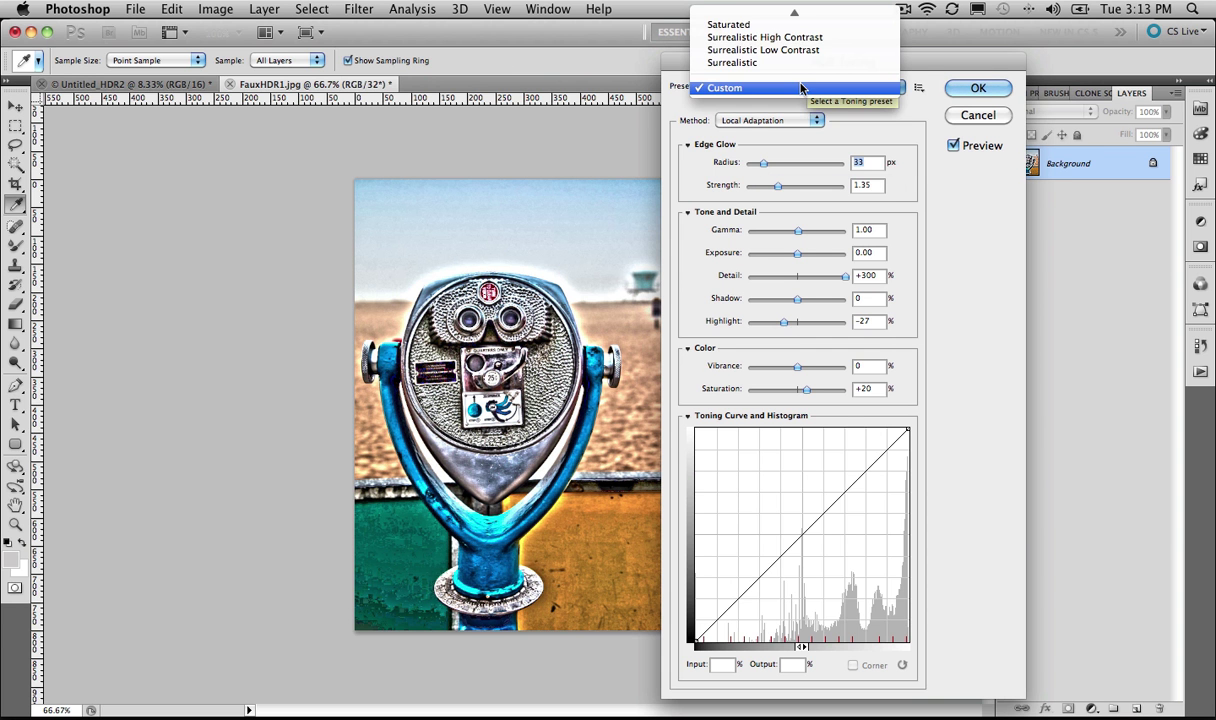
mouse_move(794, 10)
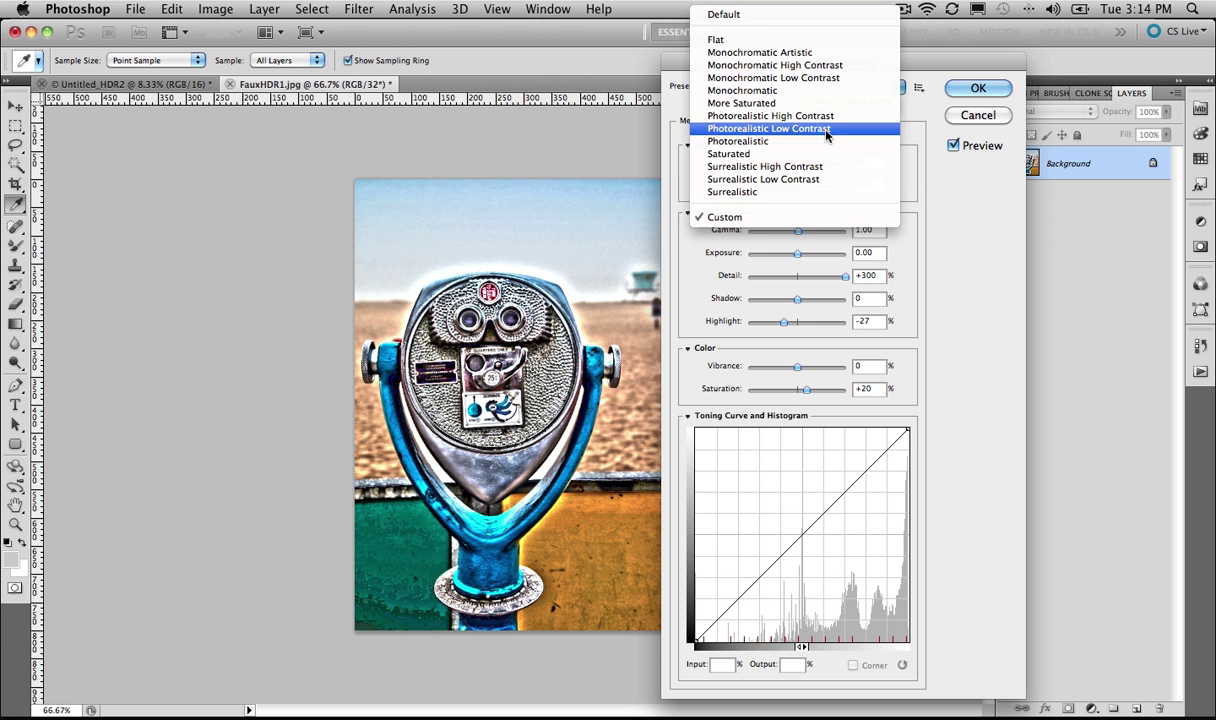
left_click(995, 214)
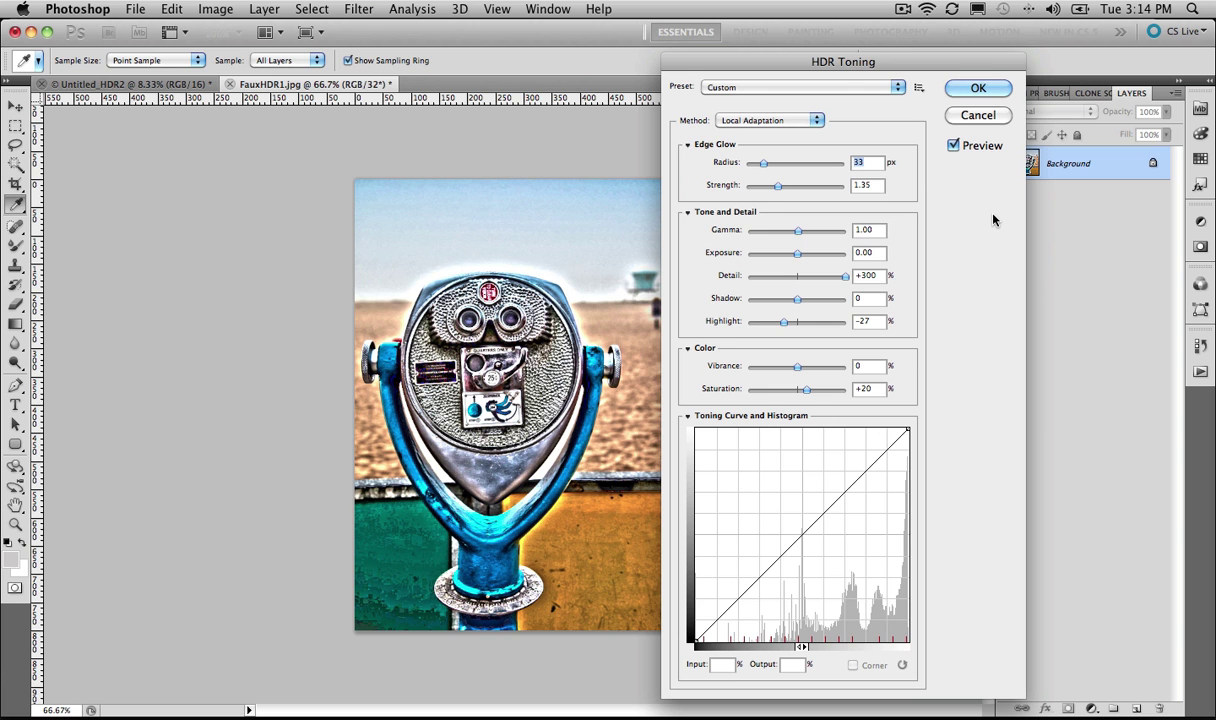
left_click(980, 117)
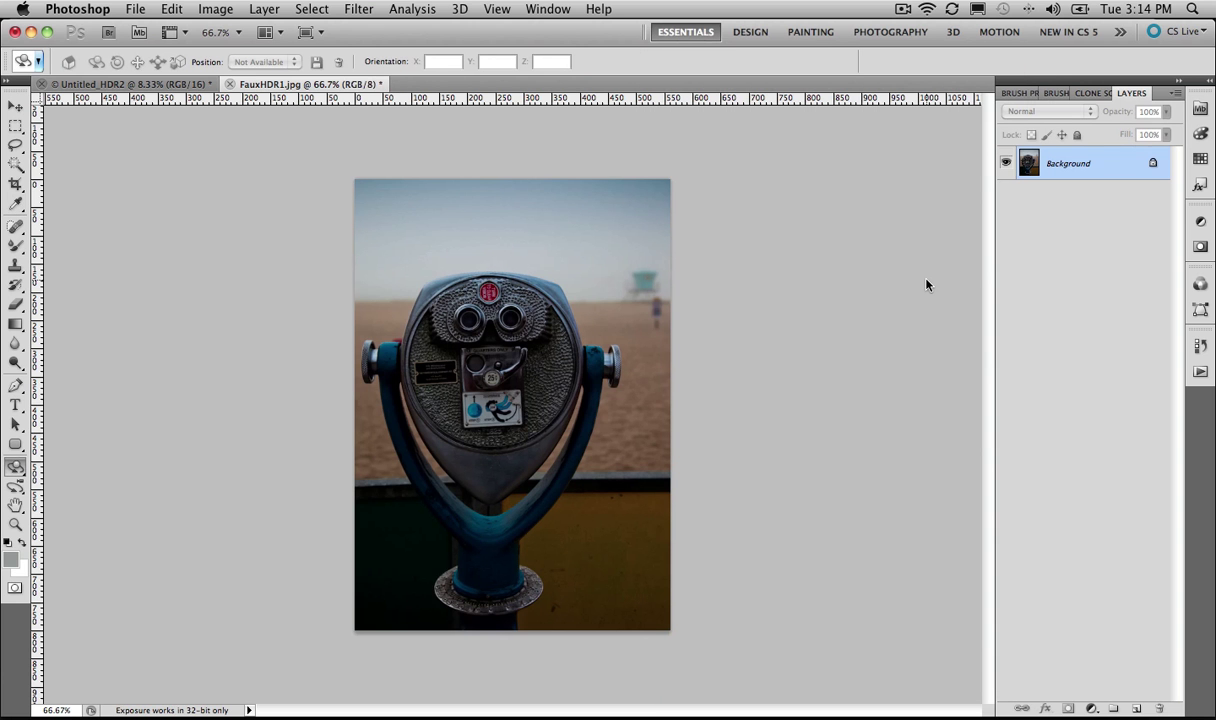